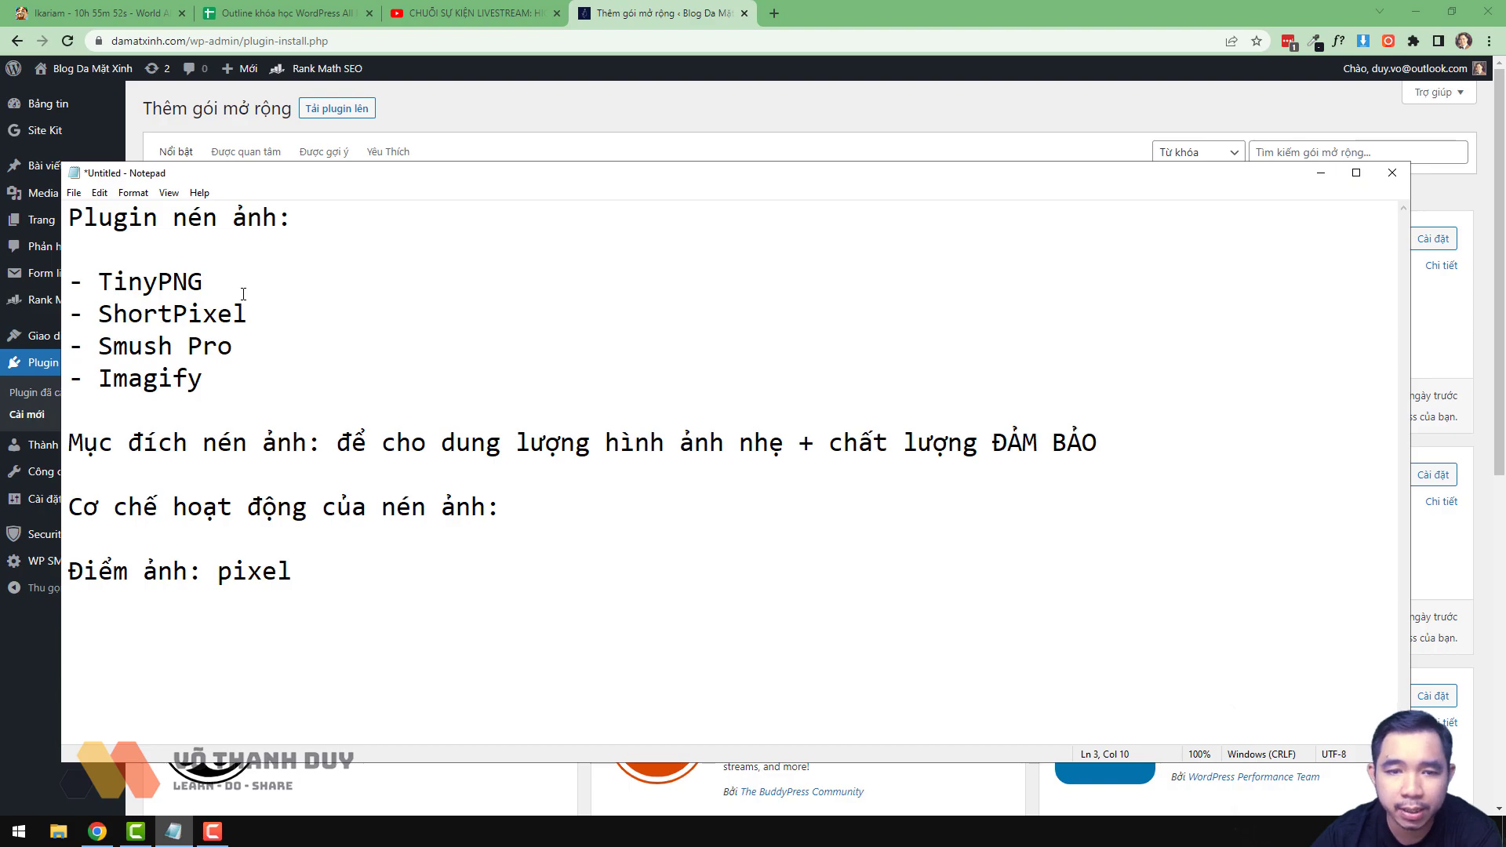
# - Highlight TinyPNG in the Notepad plugin list and minimize Notepad to show the Add Plugins page
pyautogui.doubleClick(149, 284)
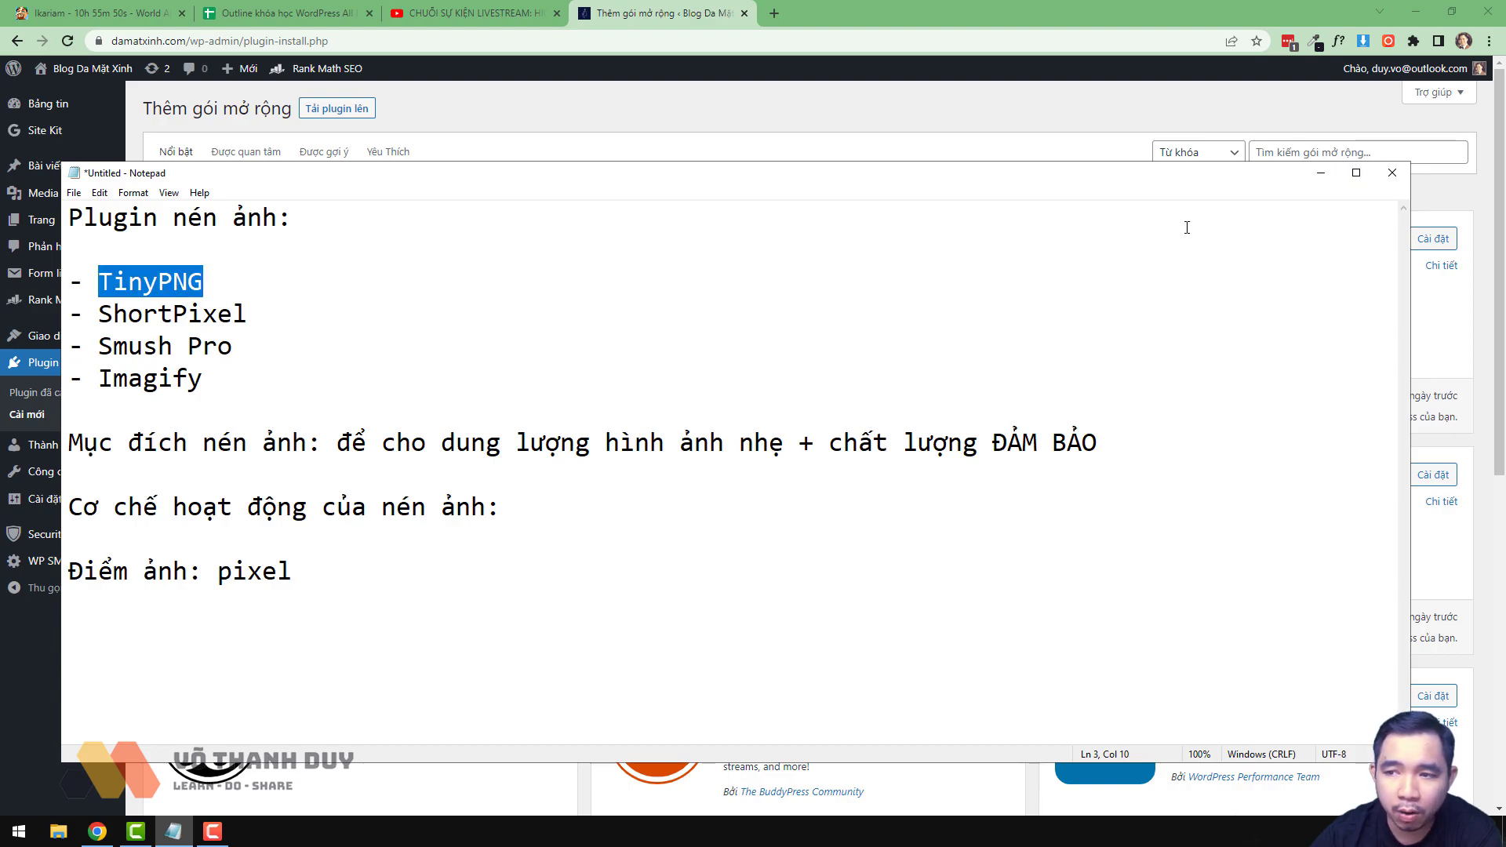
pyautogui.click(1320, 173)
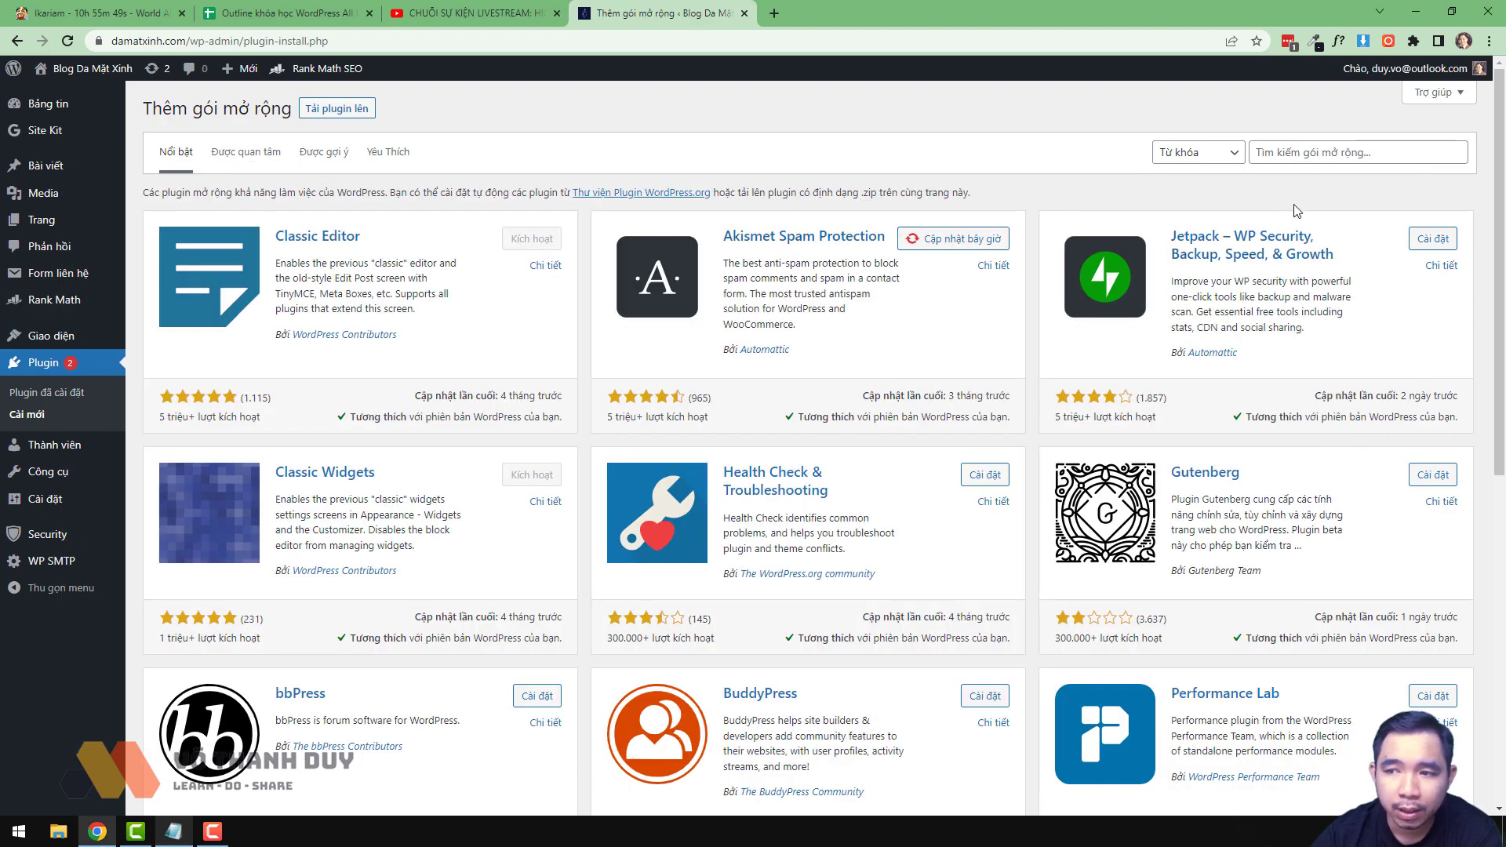
# - Search plugins for 'tinypng', then install and activate the TinyPNG – JPEG, PNG & WebP plugin
pyautogui.click(1330, 152)
pyautogui.write('tinypgn')
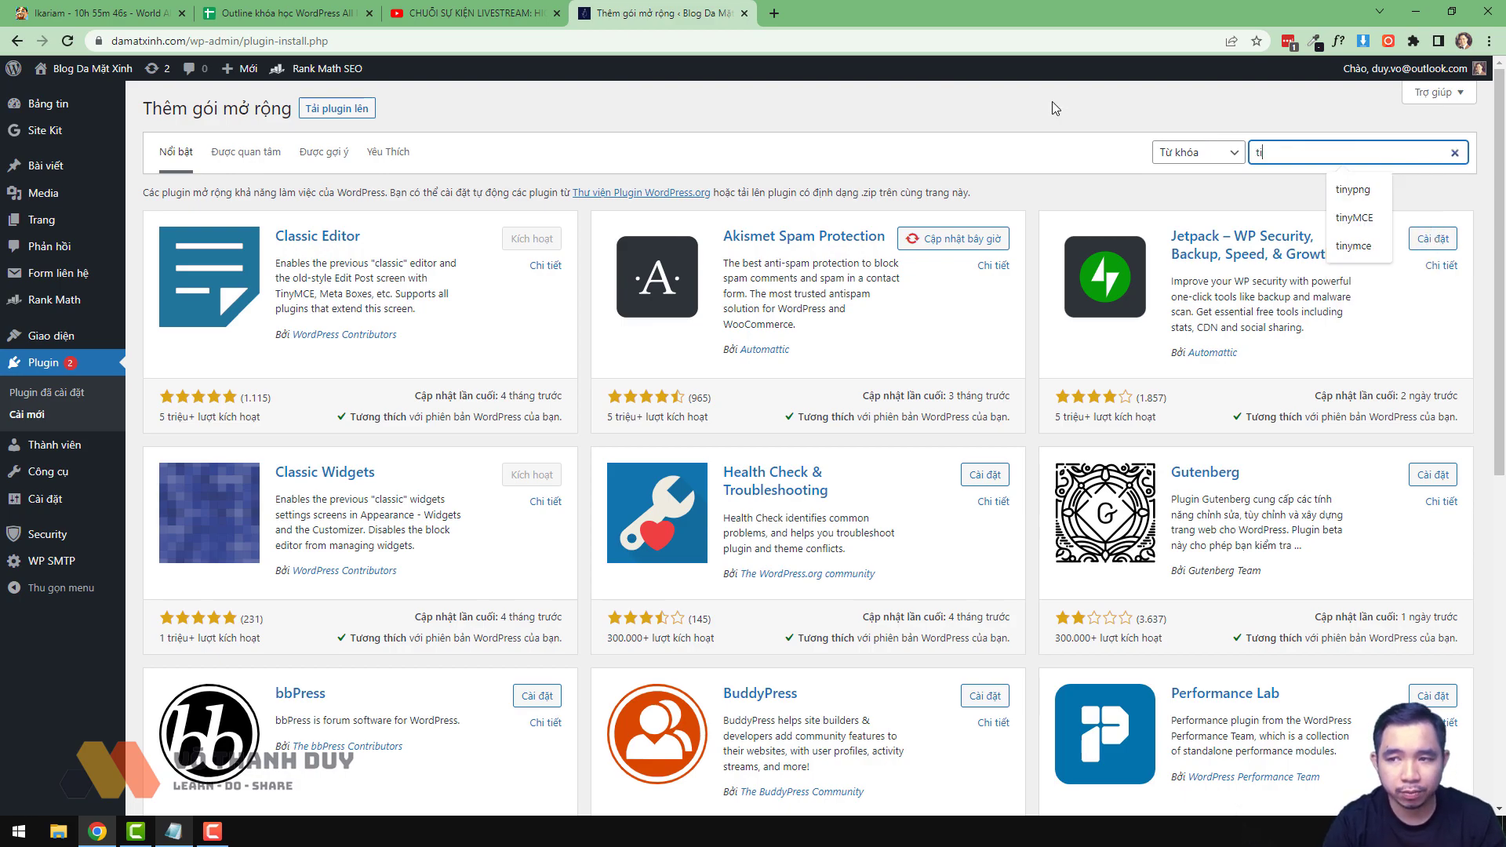
pyautogui.press('BackSpace')
pyautogui.press('BackSpace')
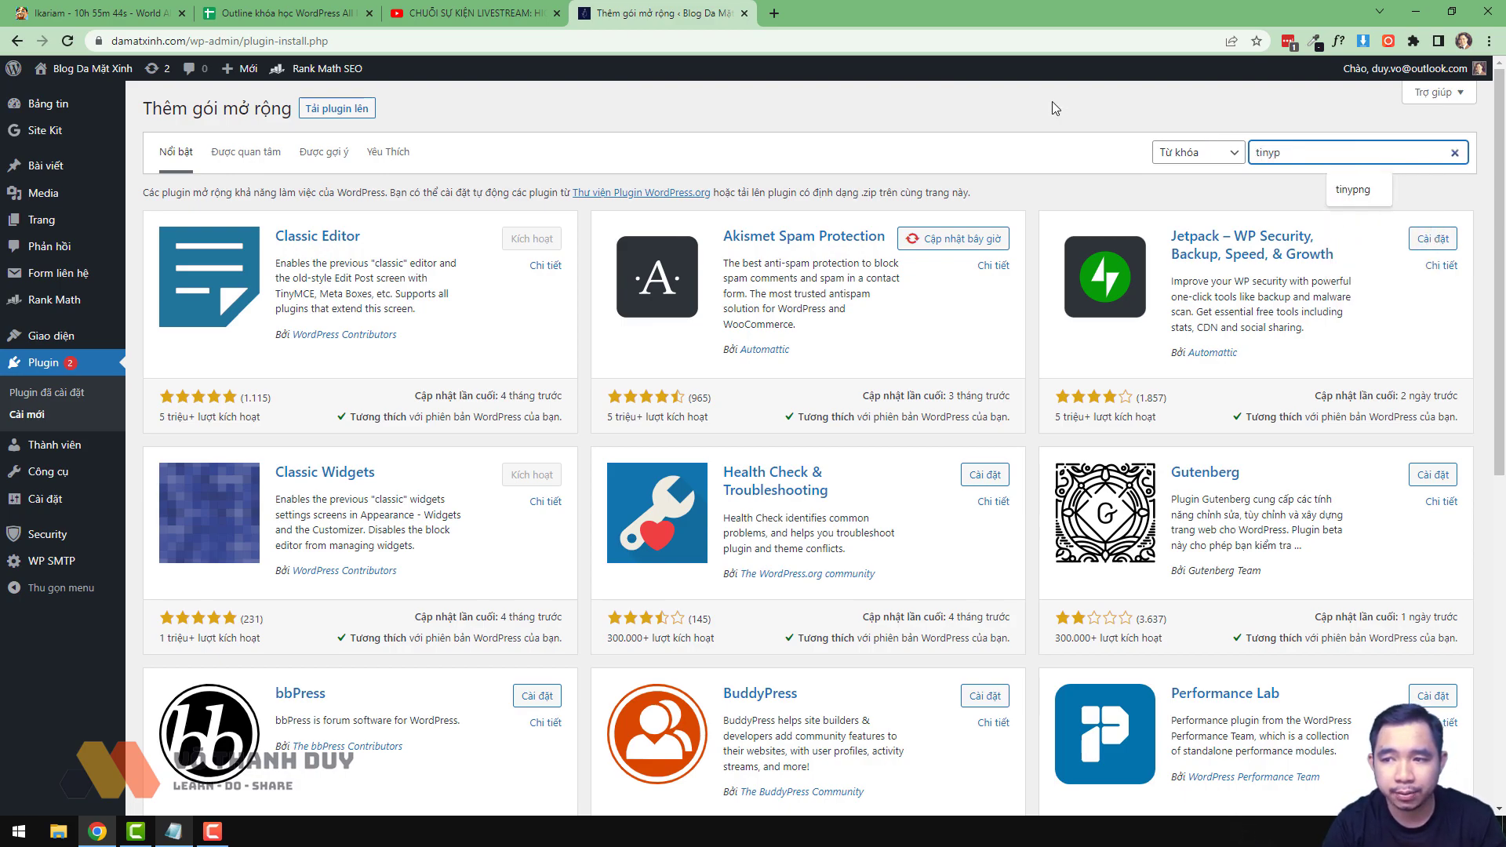
pyautogui.write('ng')
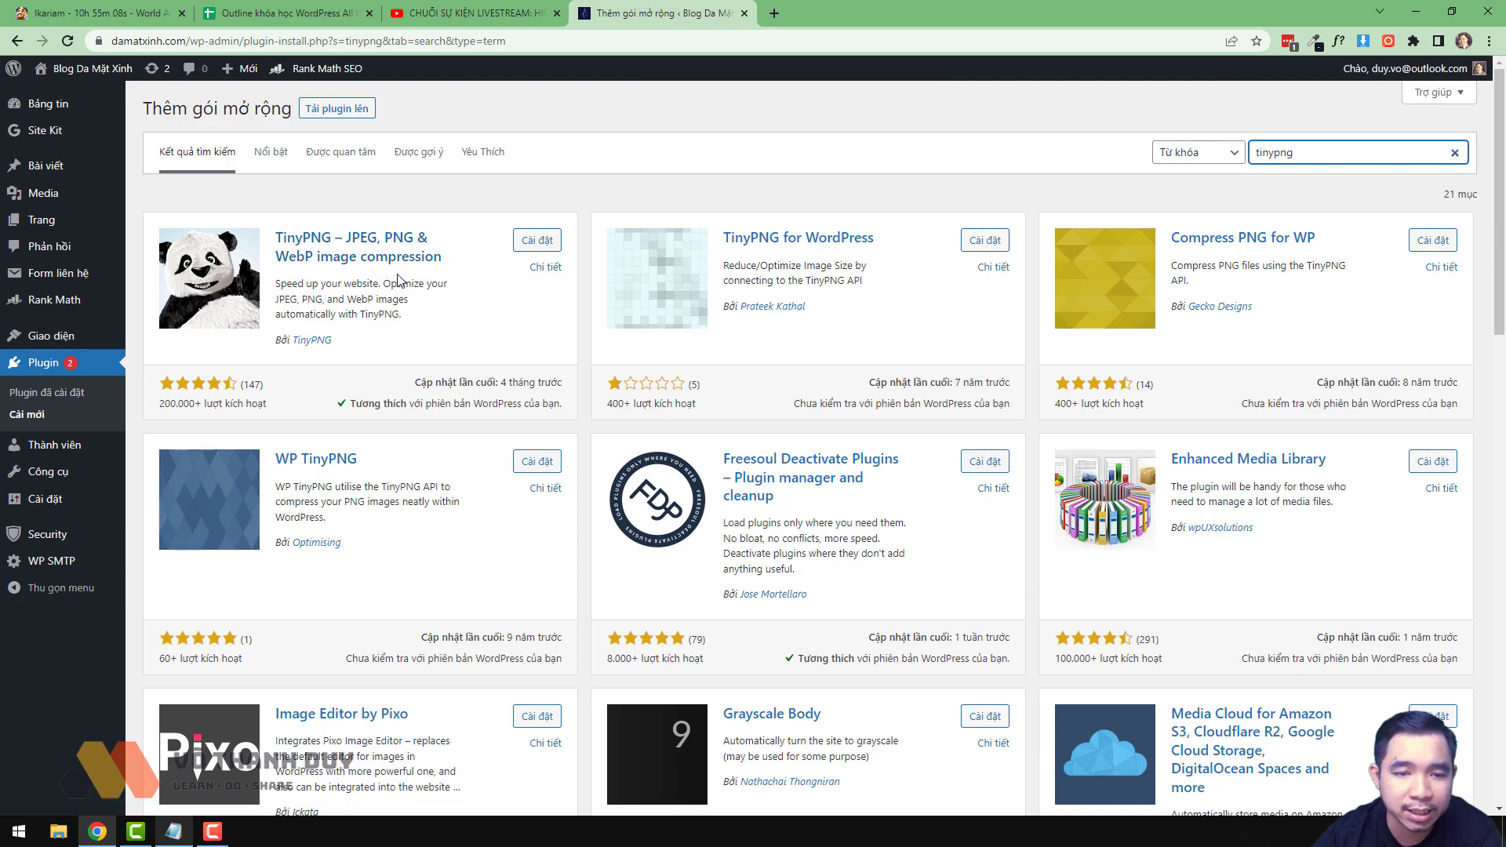
pyautogui.click(537, 240)
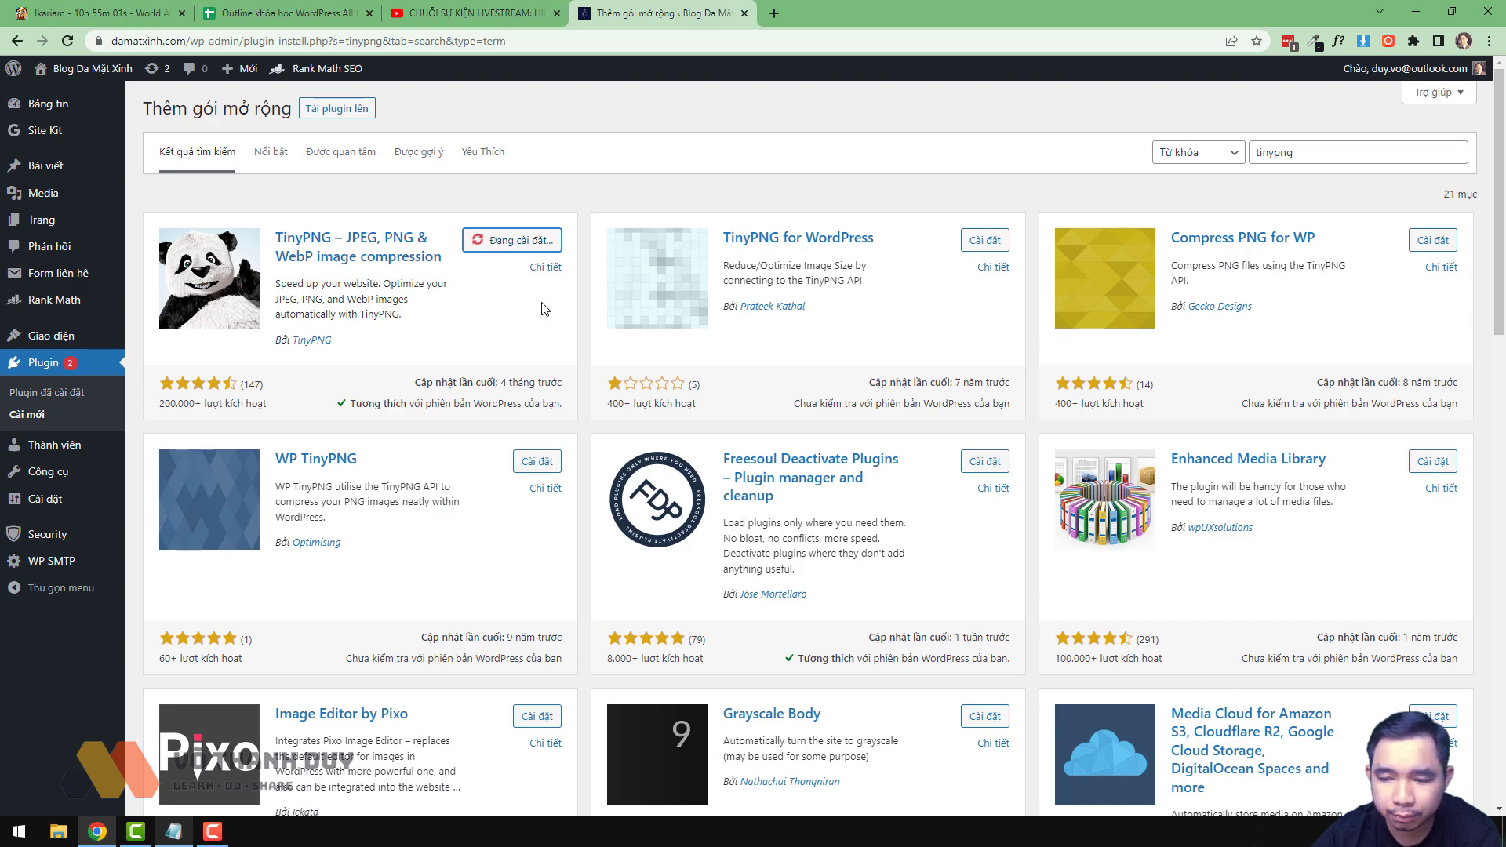
pyautogui.click(549, 243)
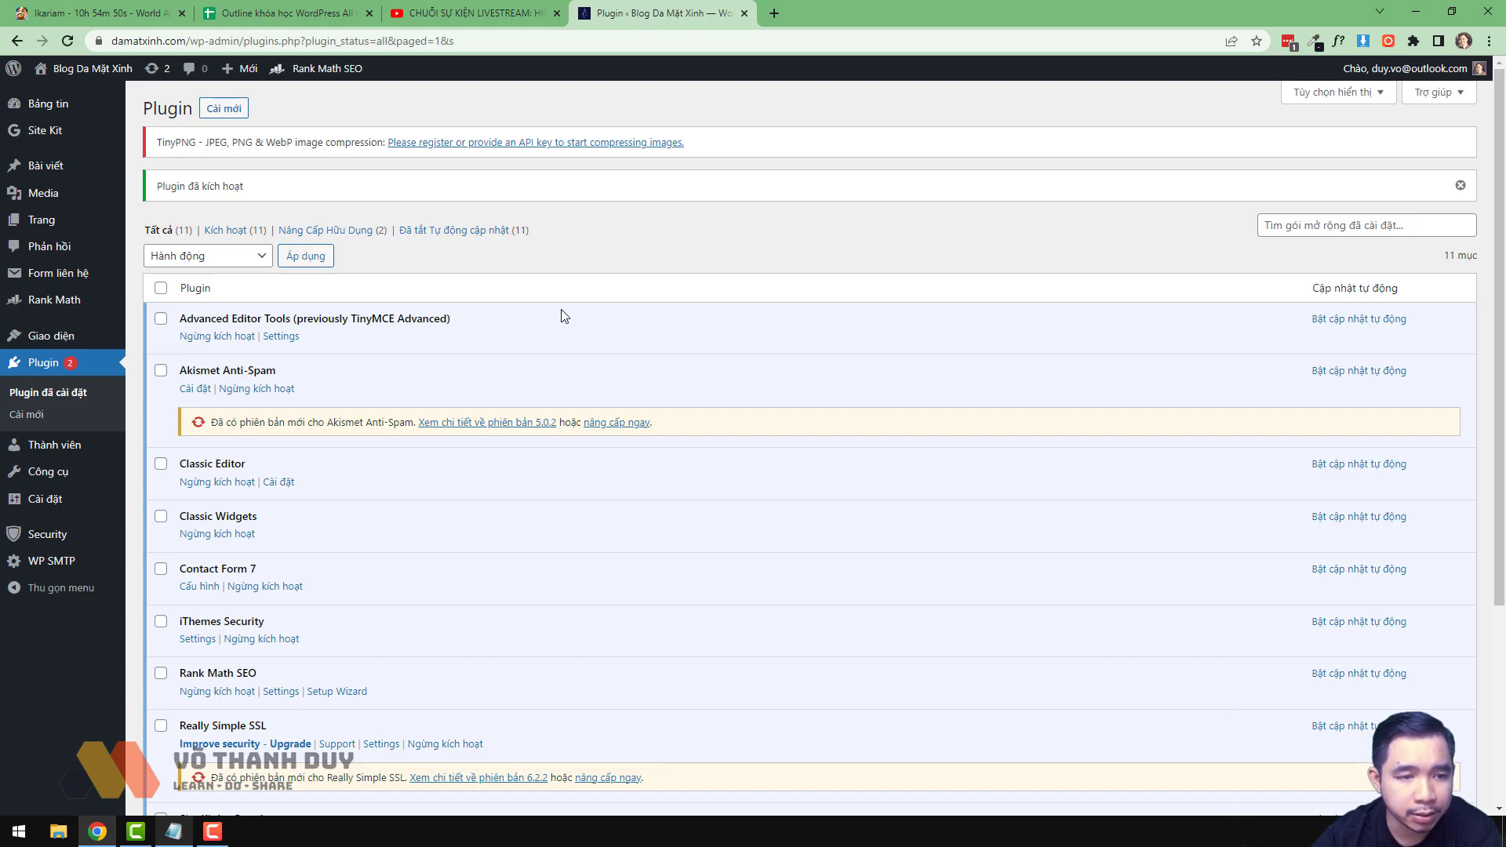
pyautogui.moveTo(40, 499)
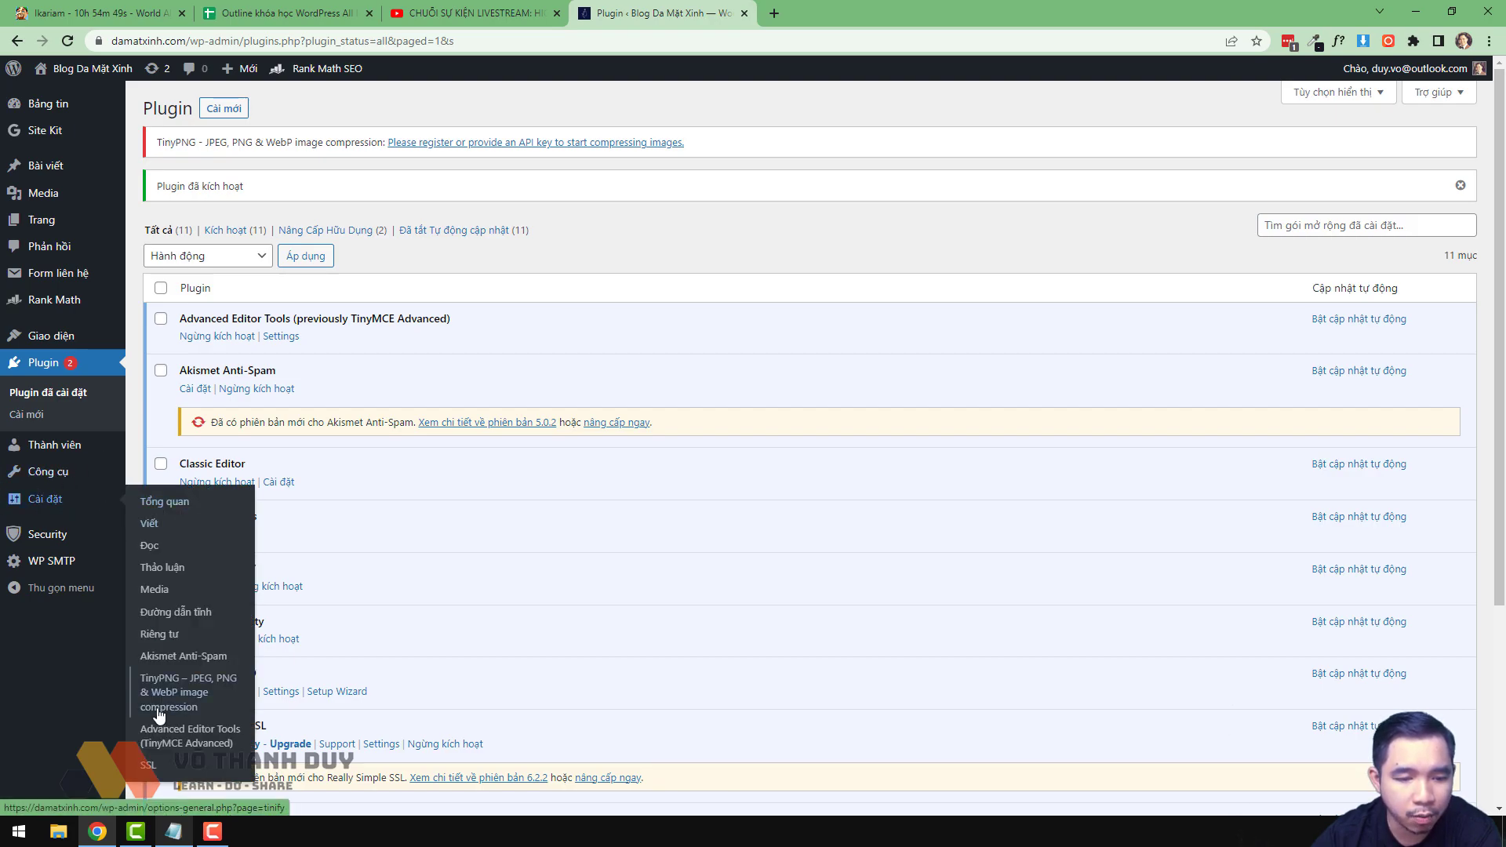
# - Open Settings > TinyPNG and enter the user's full name and e-mail in the registration form
pyautogui.click(184, 689)
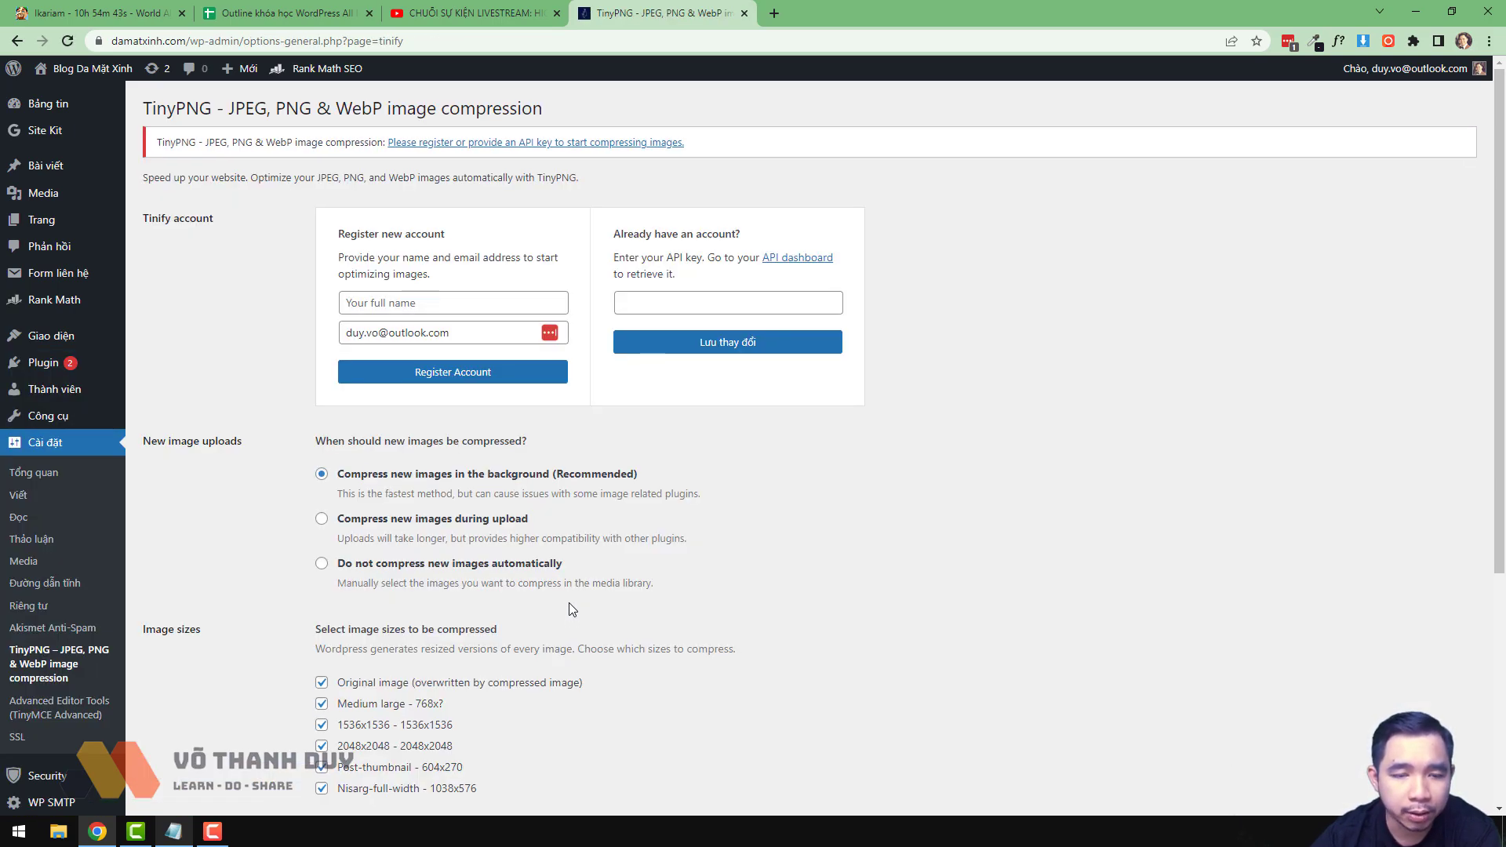
pyautogui.tripleClick(470, 325)
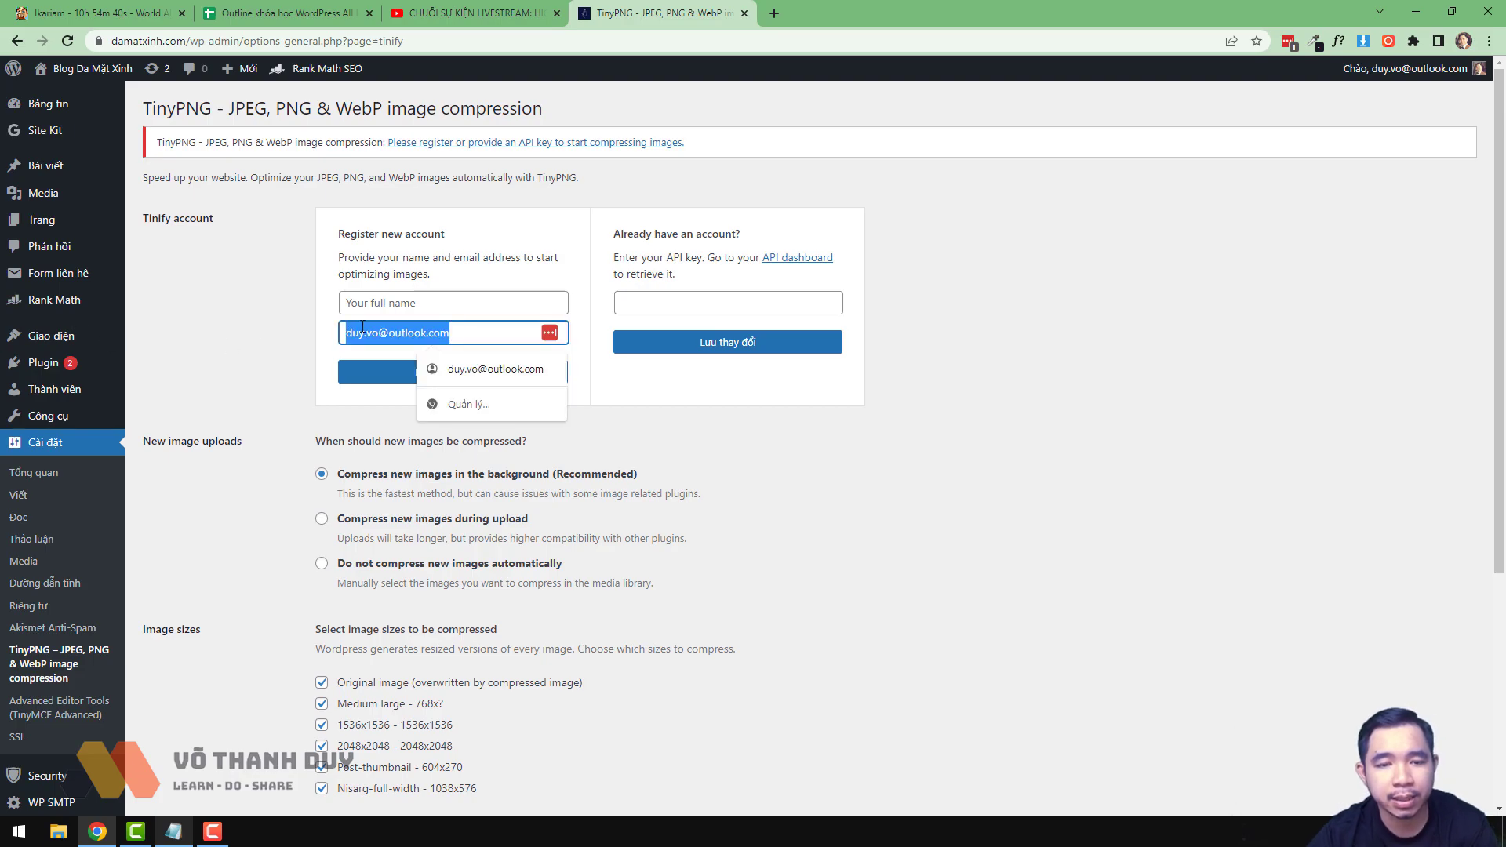
pyautogui.press('BackSpace')
pyautogui.hotkey('shift', 'Tab')
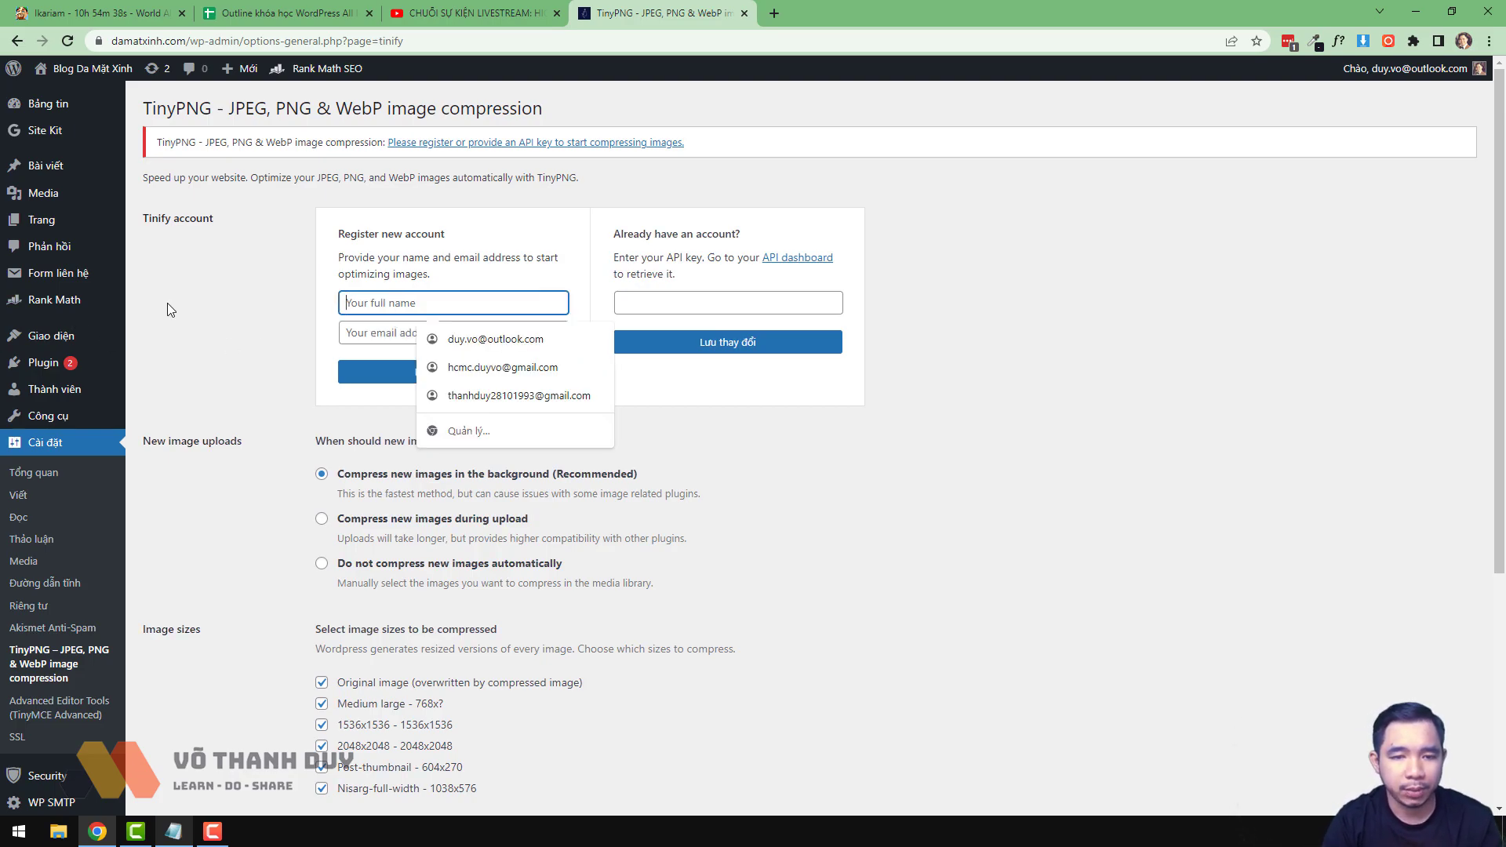
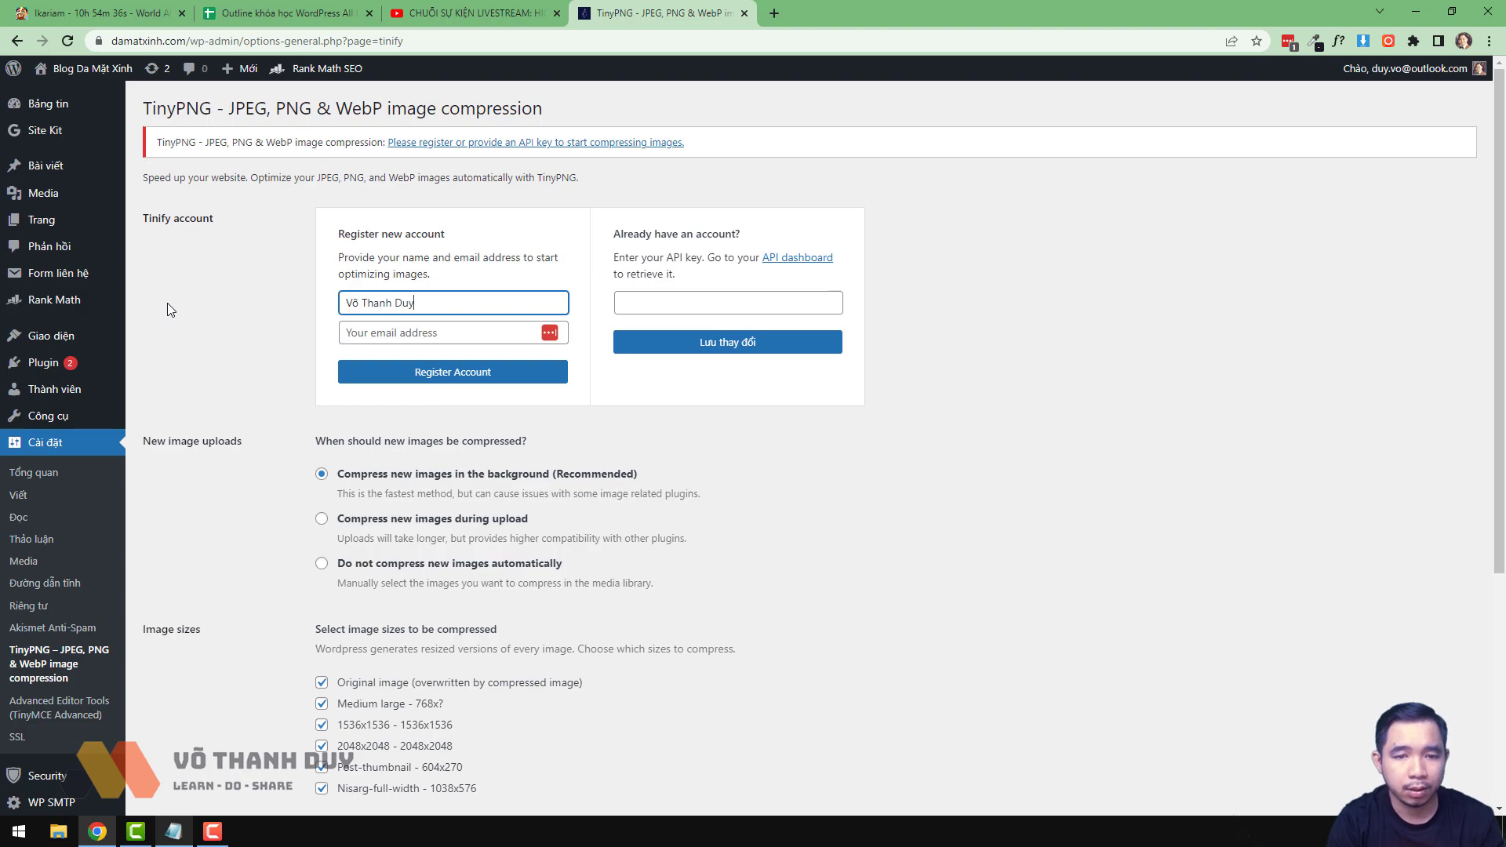
pyautogui.press('Tab')
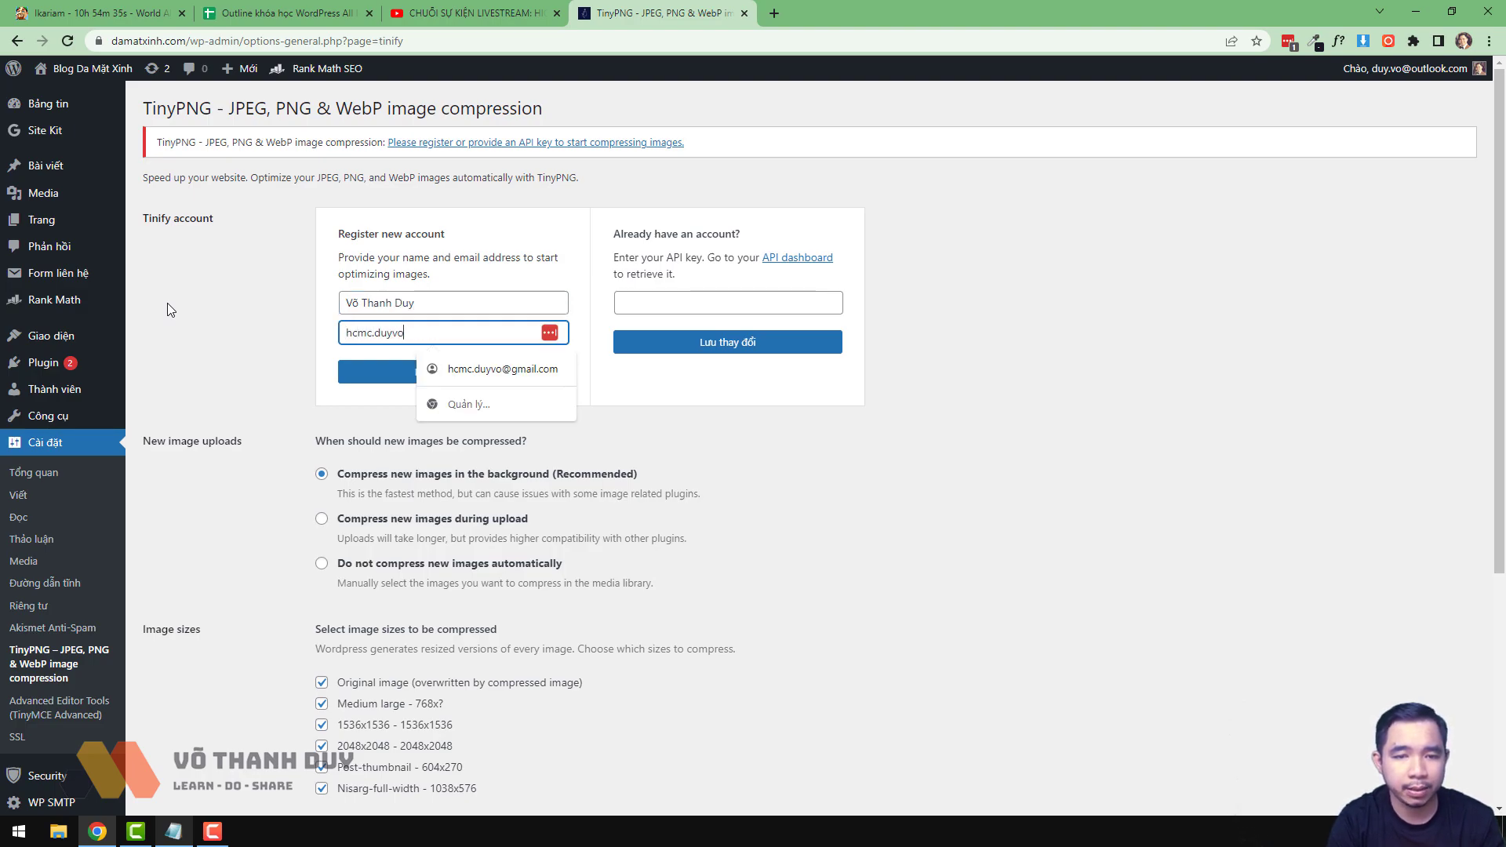
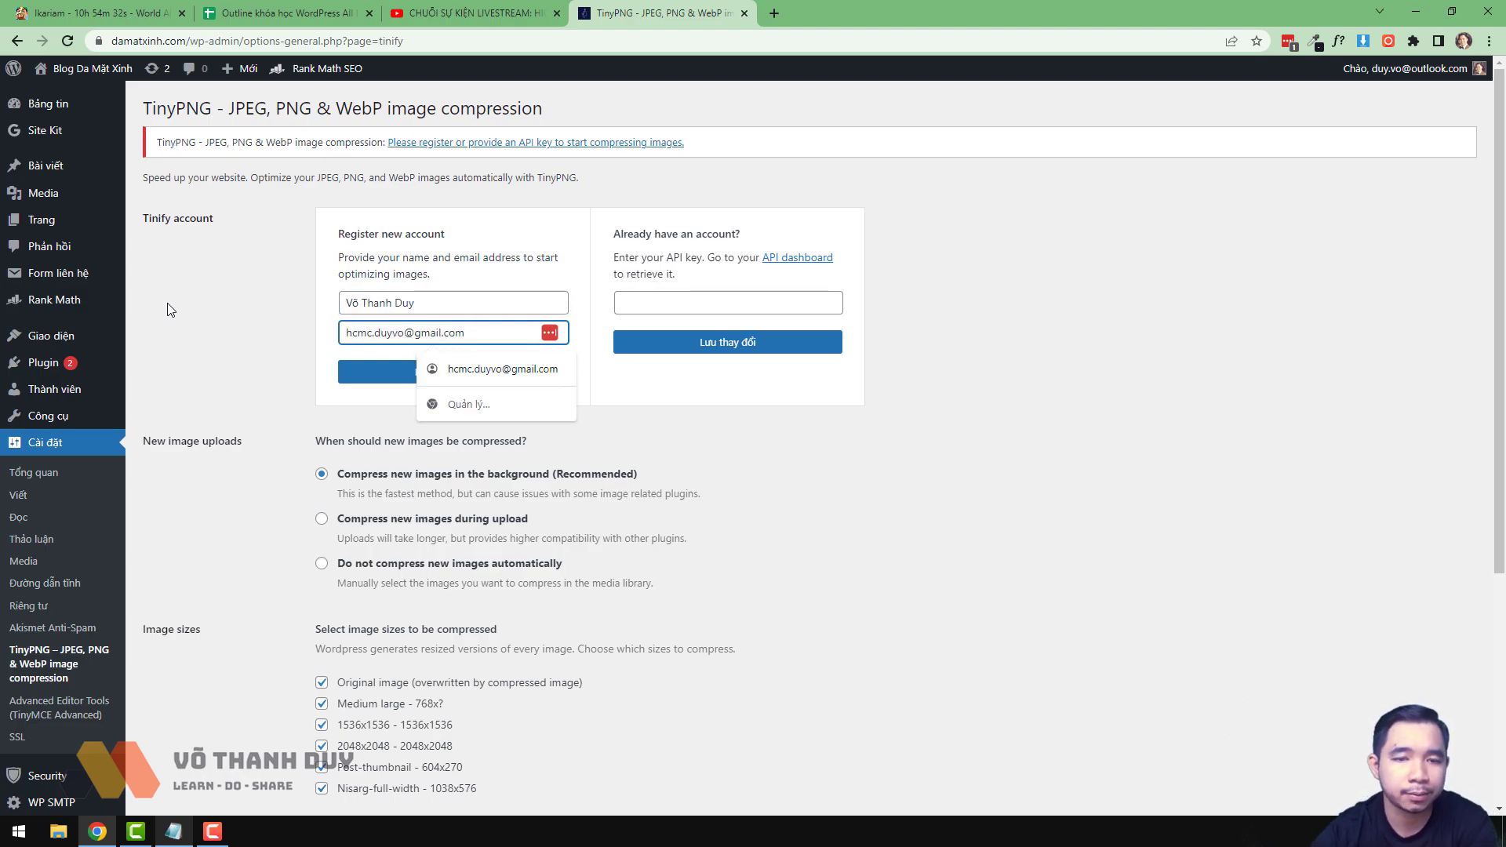
pyautogui.click(199, 393)
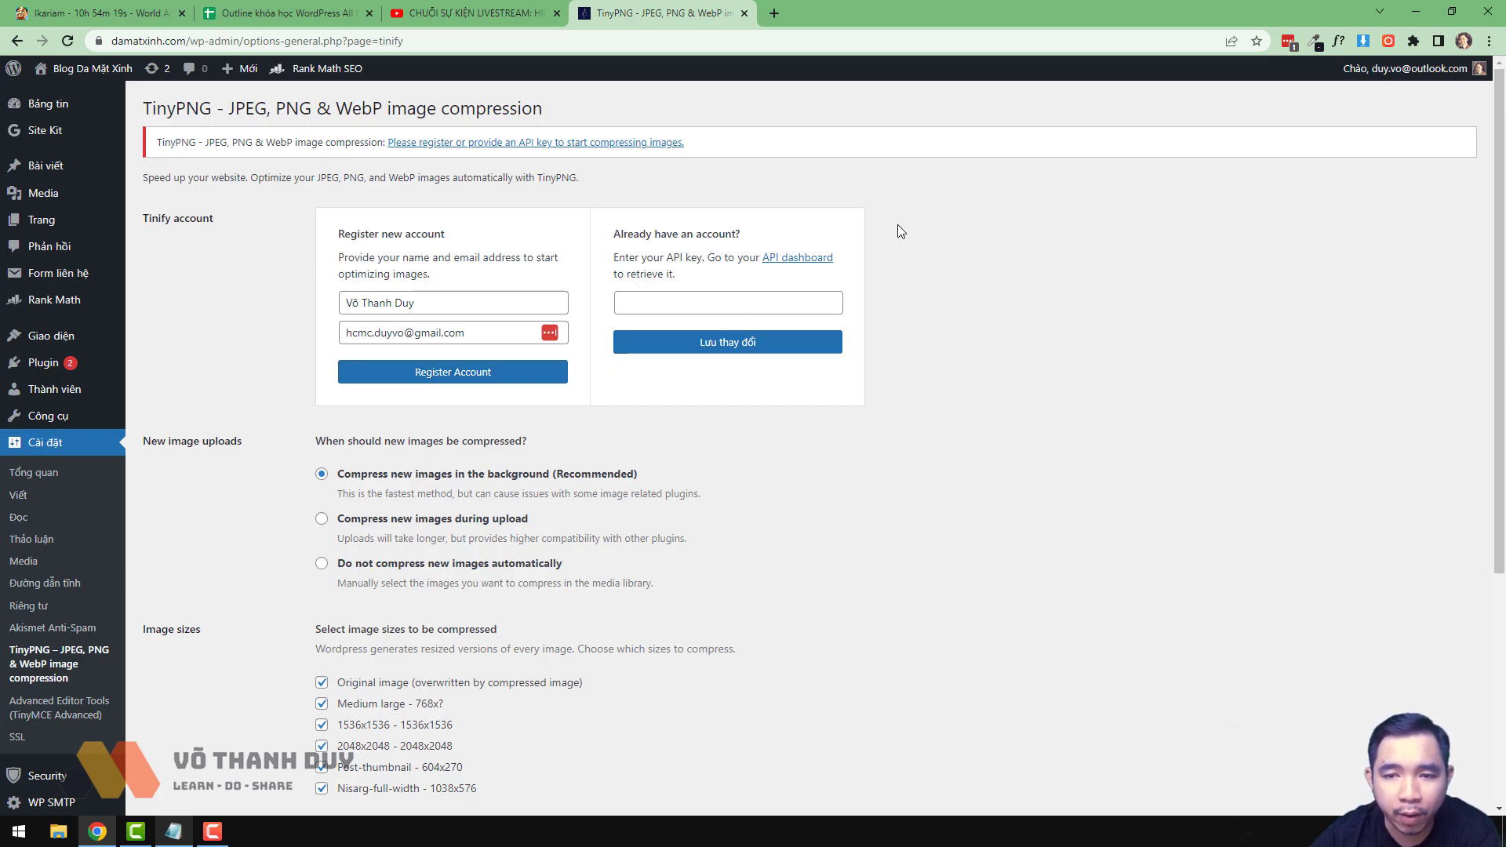
# - Open the Tinify API dashboard link and navigate to tinypng.com
pyautogui.click(816, 257)
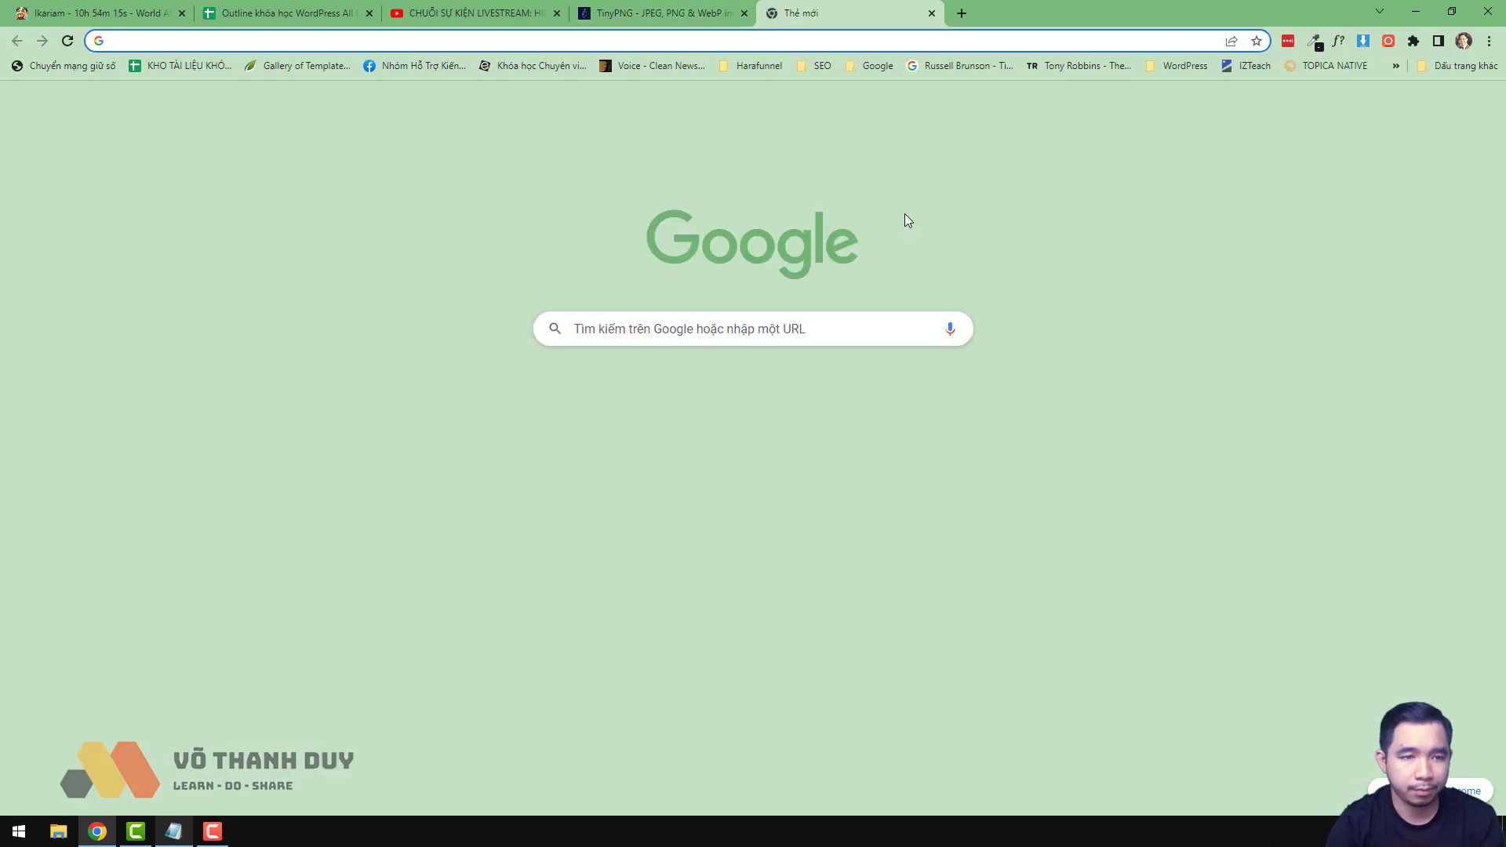
pyautogui.write('tinypNG')
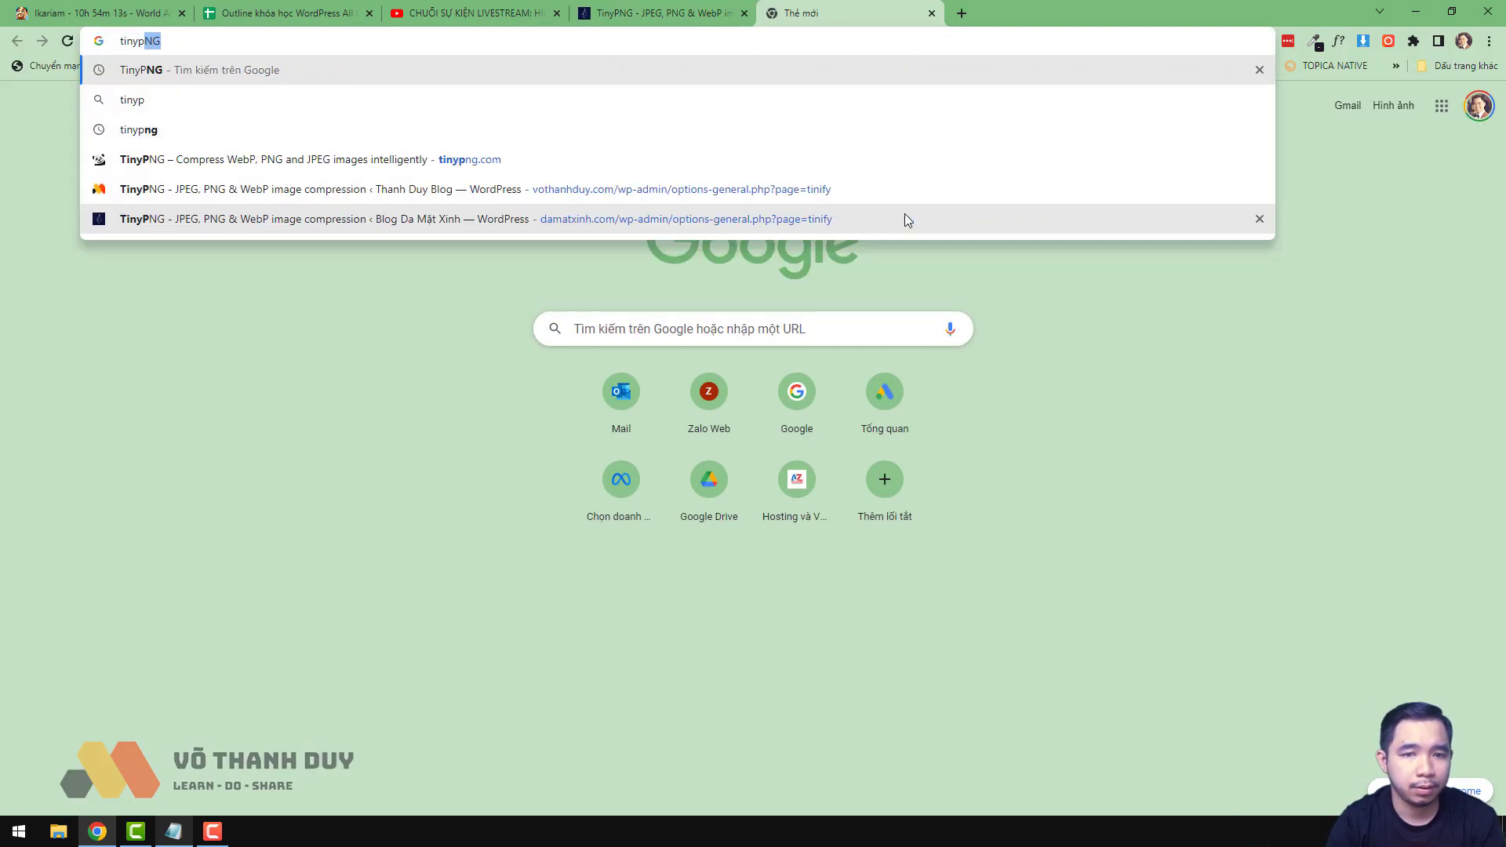
pyautogui.press('Down')
pyautogui.press('Down')
pyautogui.press('Down')
pyautogui.press('Return')
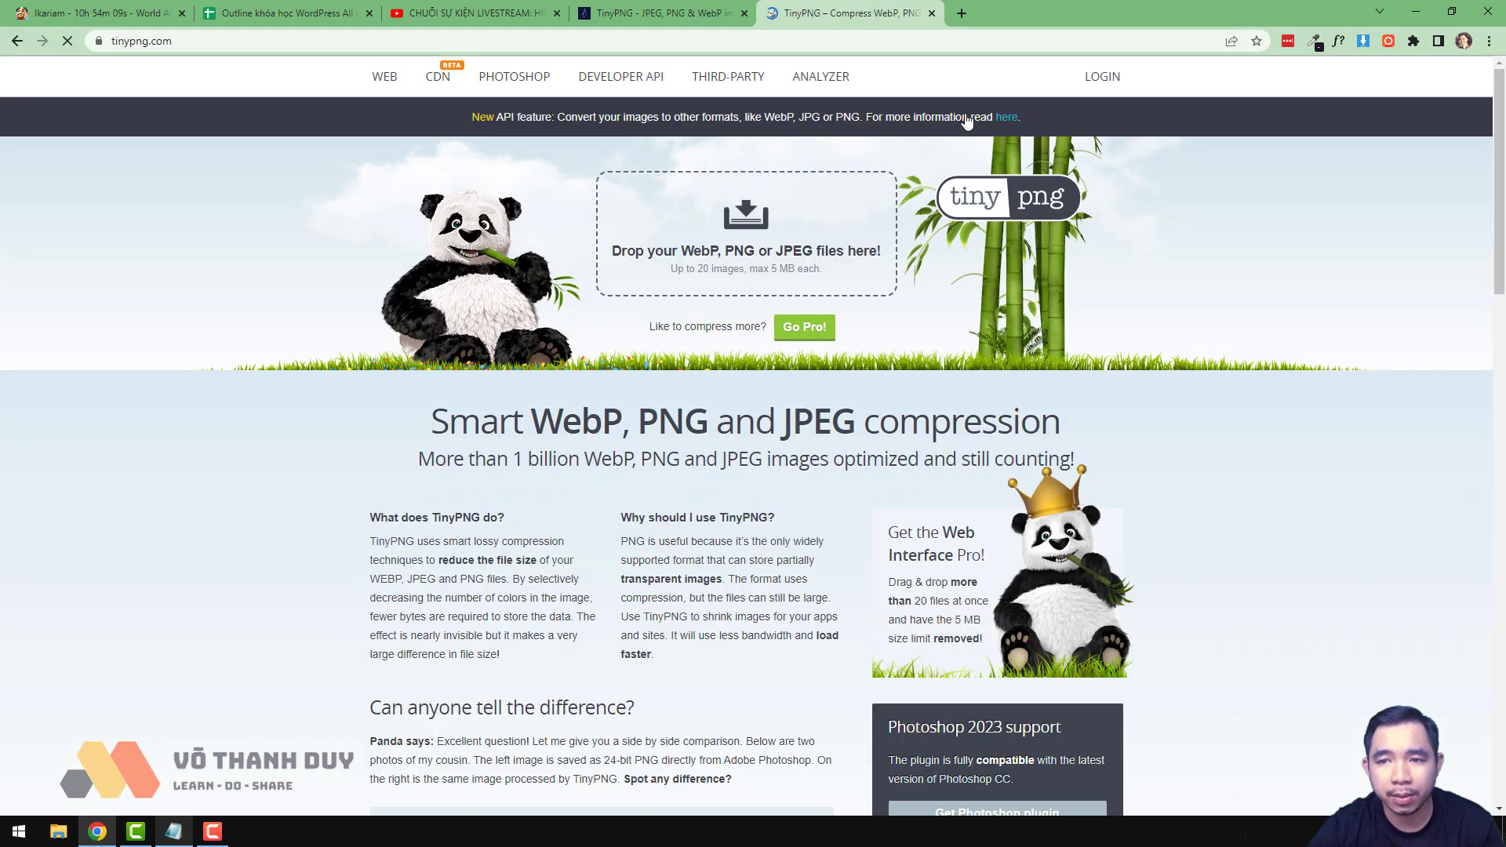
# - Request a TinyPNG login link for the saved account e-mail, then start a new tab
pyautogui.click(1102, 76)
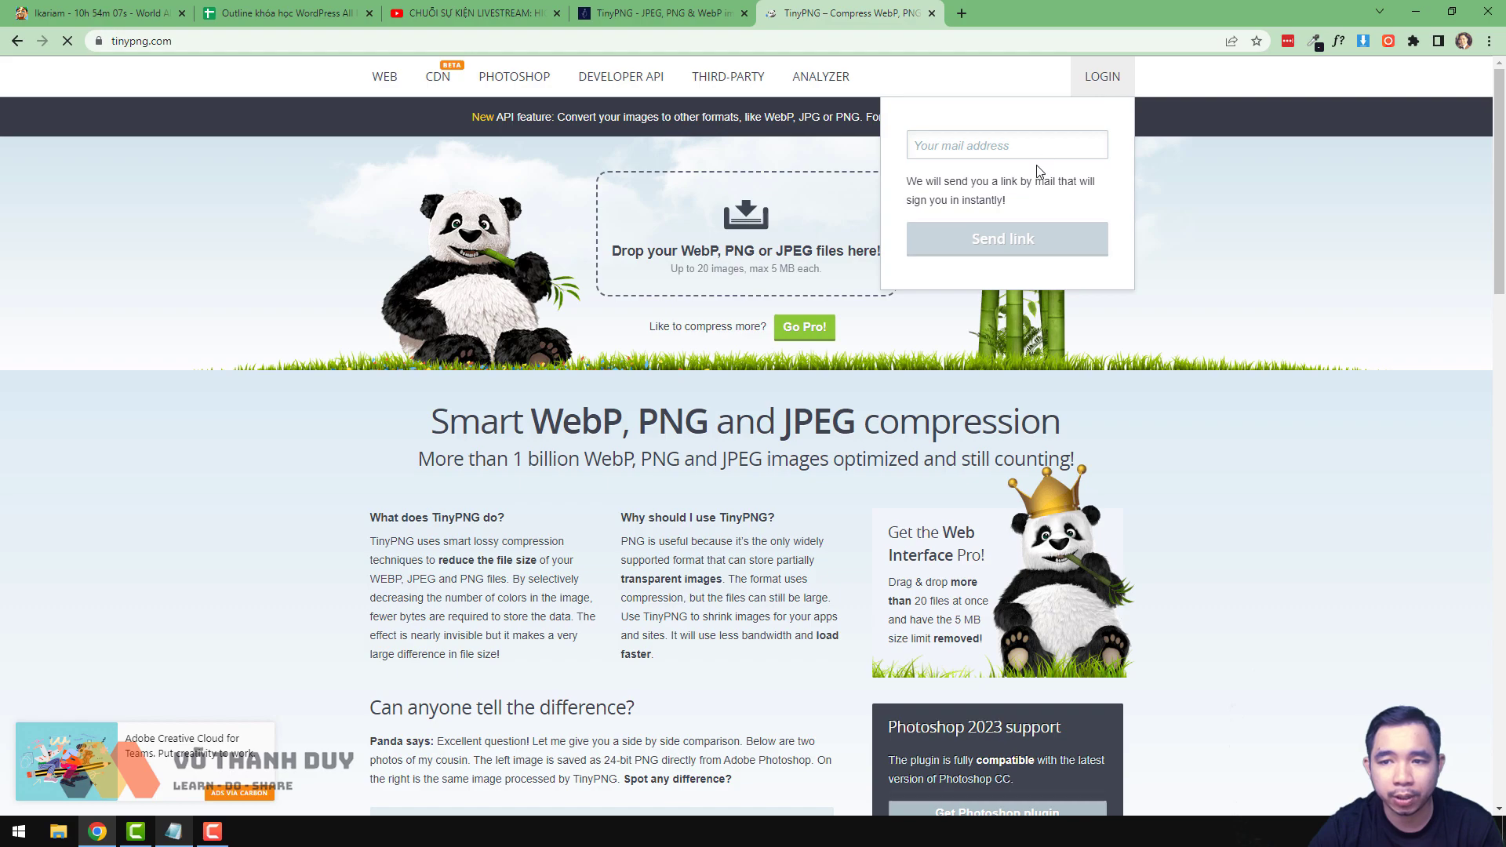
pyautogui.click(1040, 145)
pyautogui.click(1061, 185)
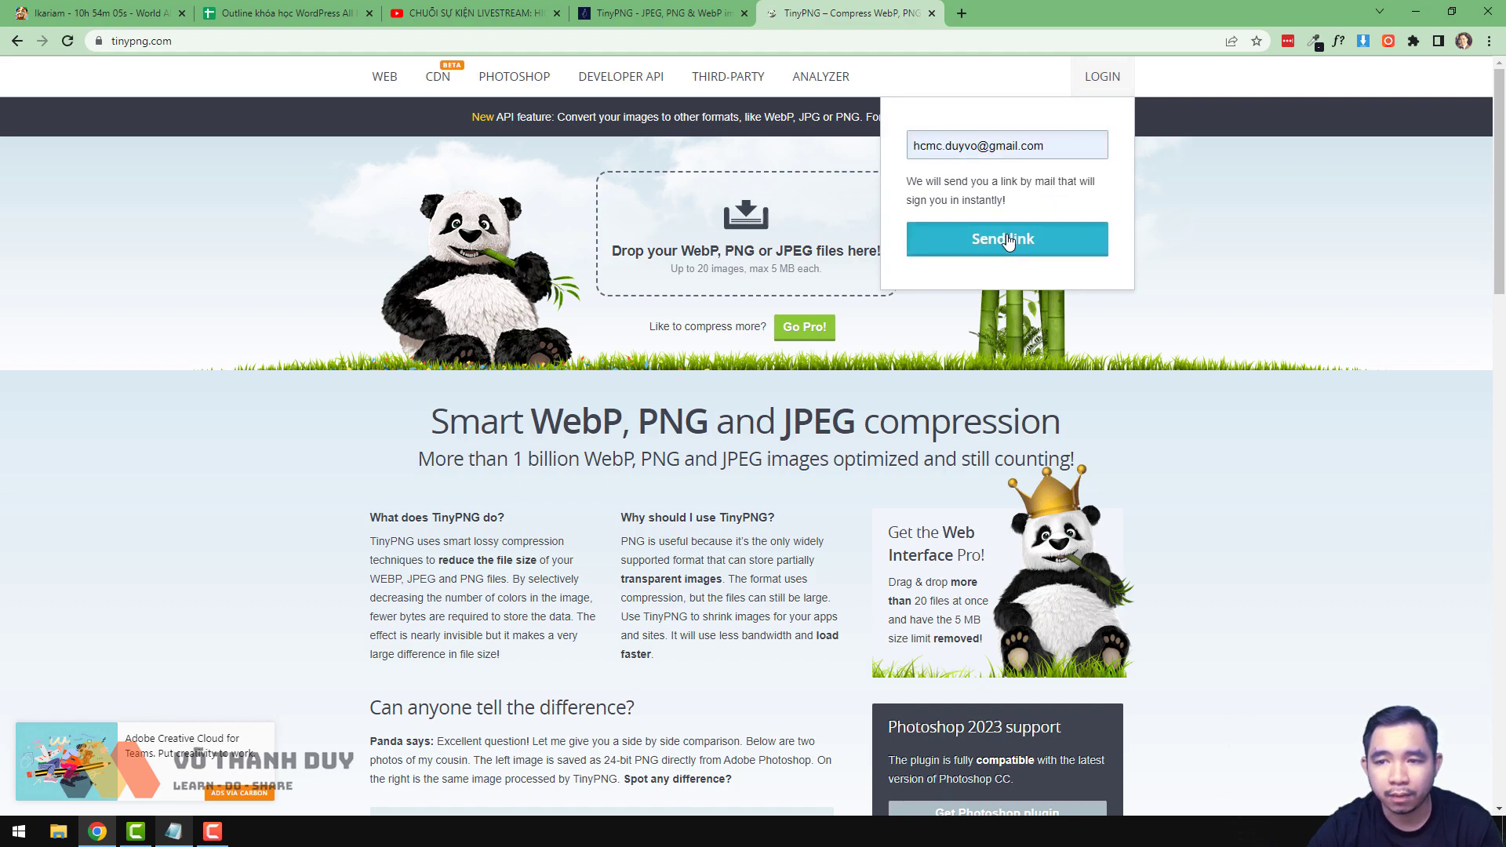
pyautogui.click(1009, 240)
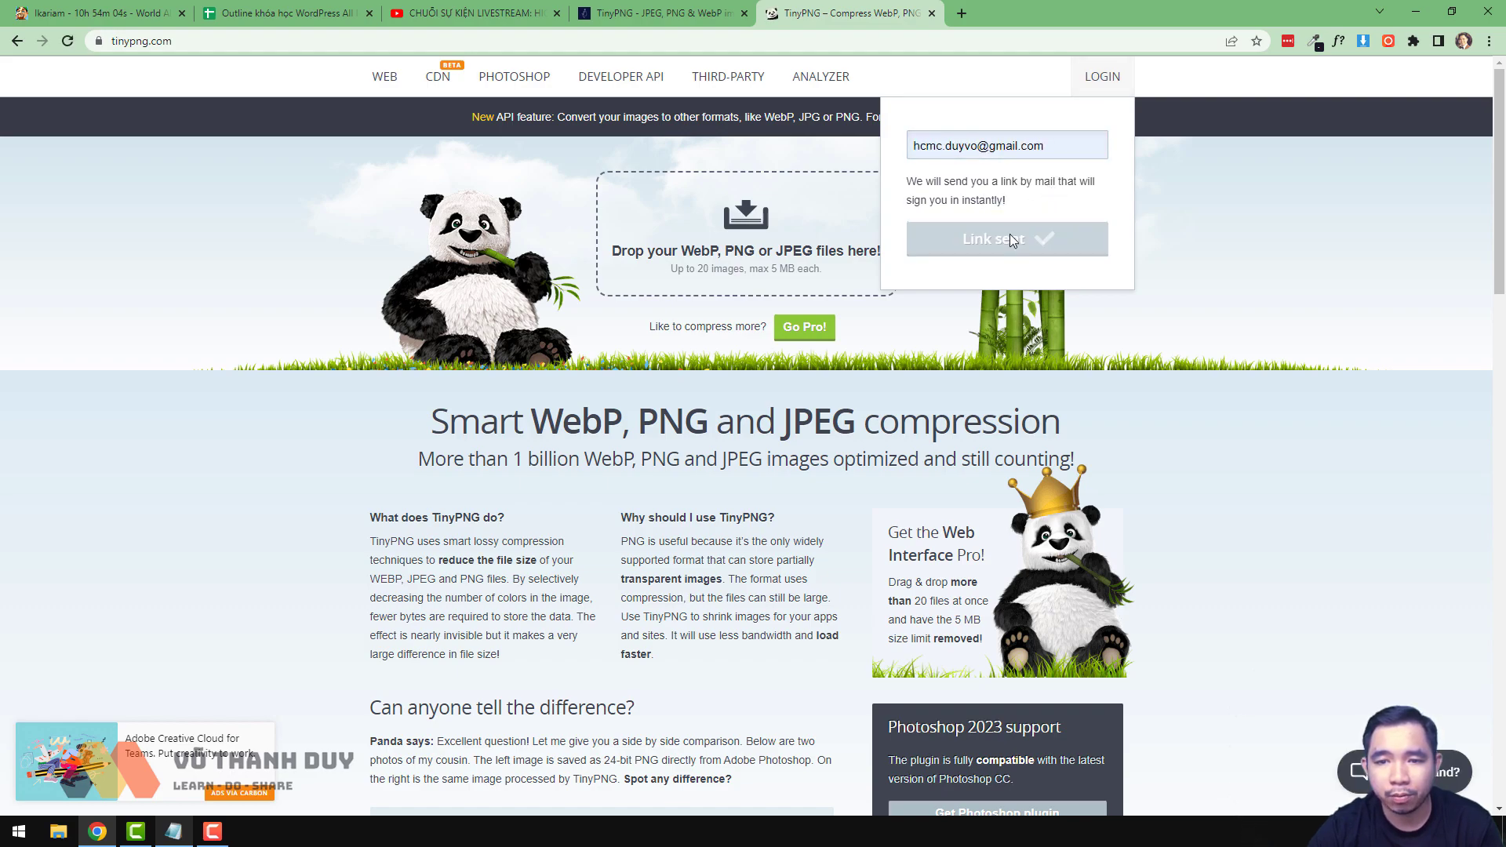
pyautogui.click(960, 12)
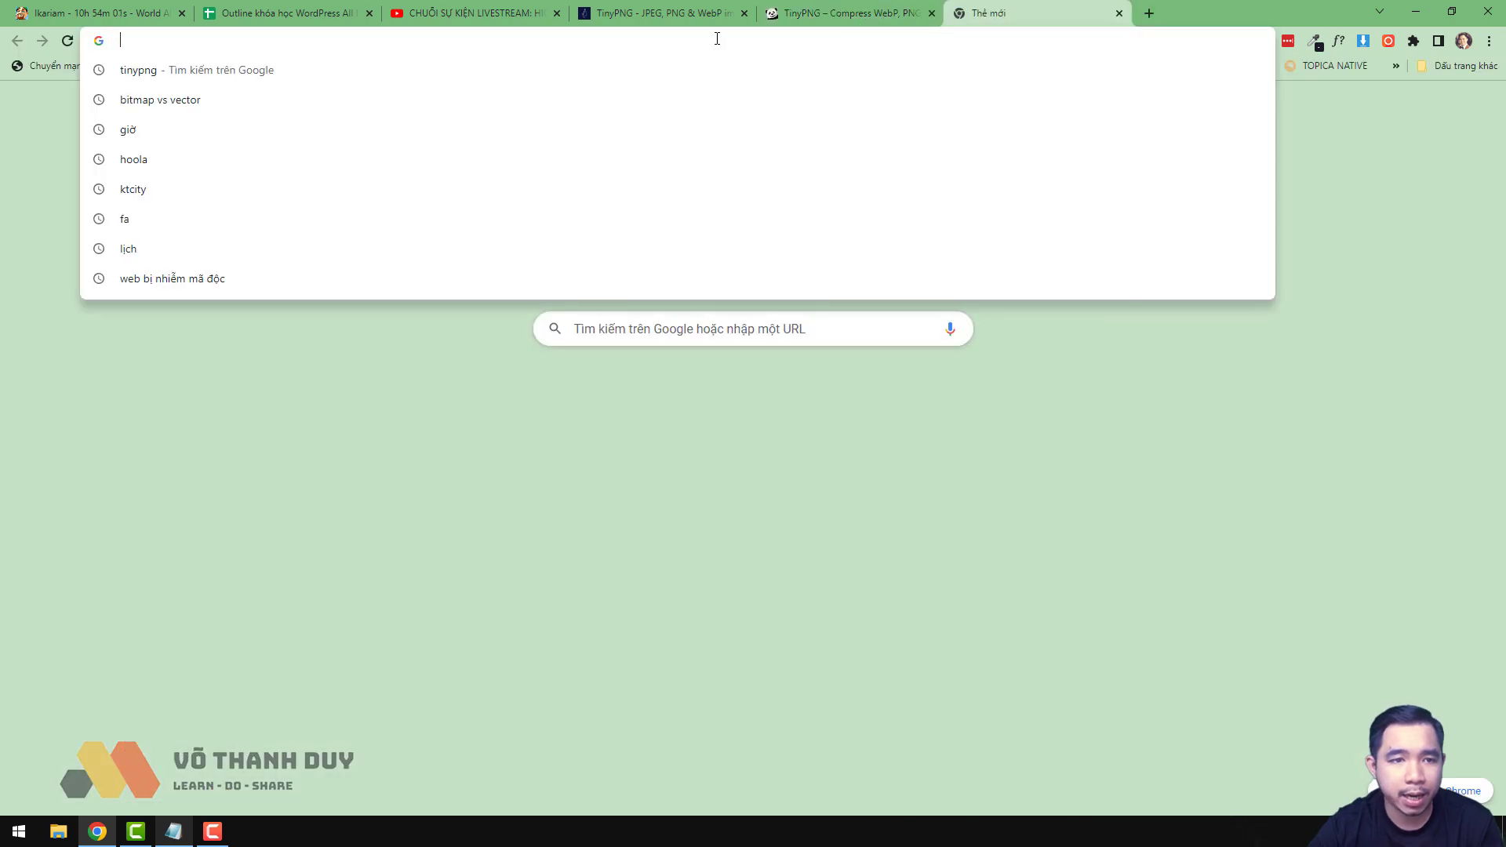
# - In Gmail, switch to the receiving account and follow the Tinify e-mail's magic login link
pyautogui.write('mail')
pyautogui.press('Return')
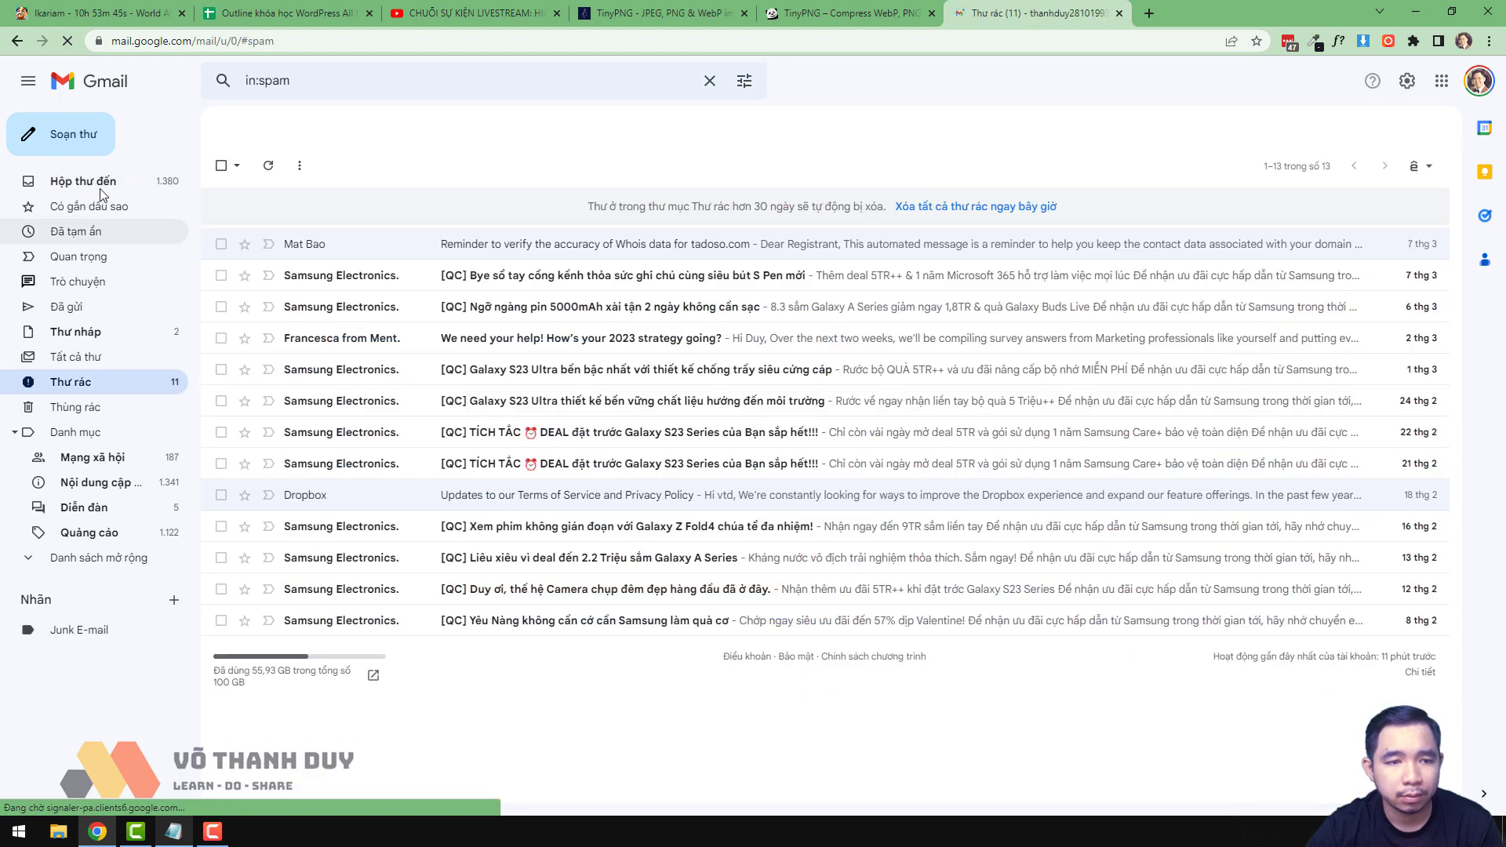
pyautogui.click(1478, 81)
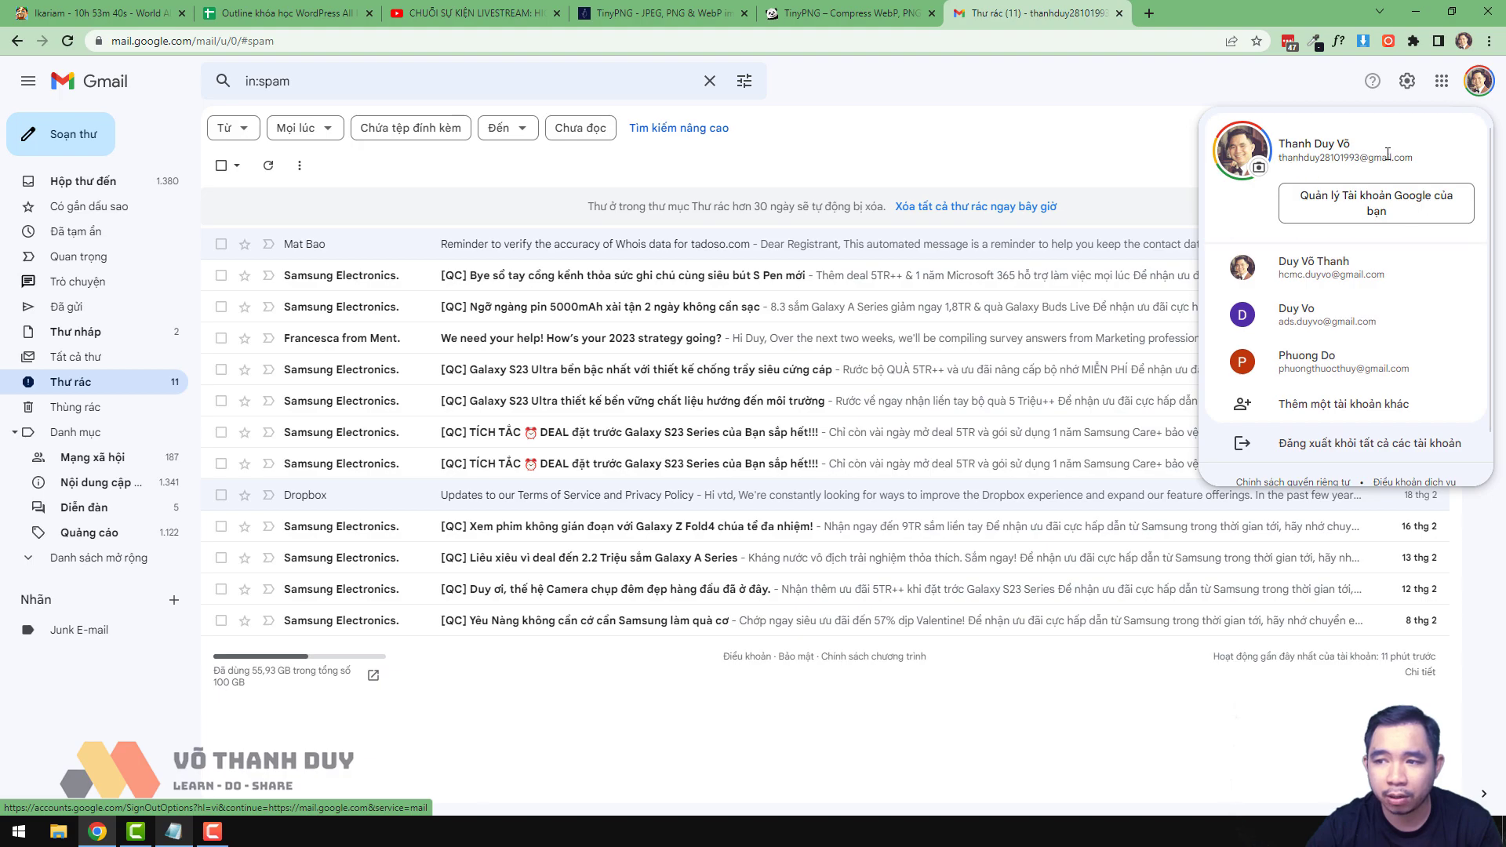
pyautogui.click(1314, 277)
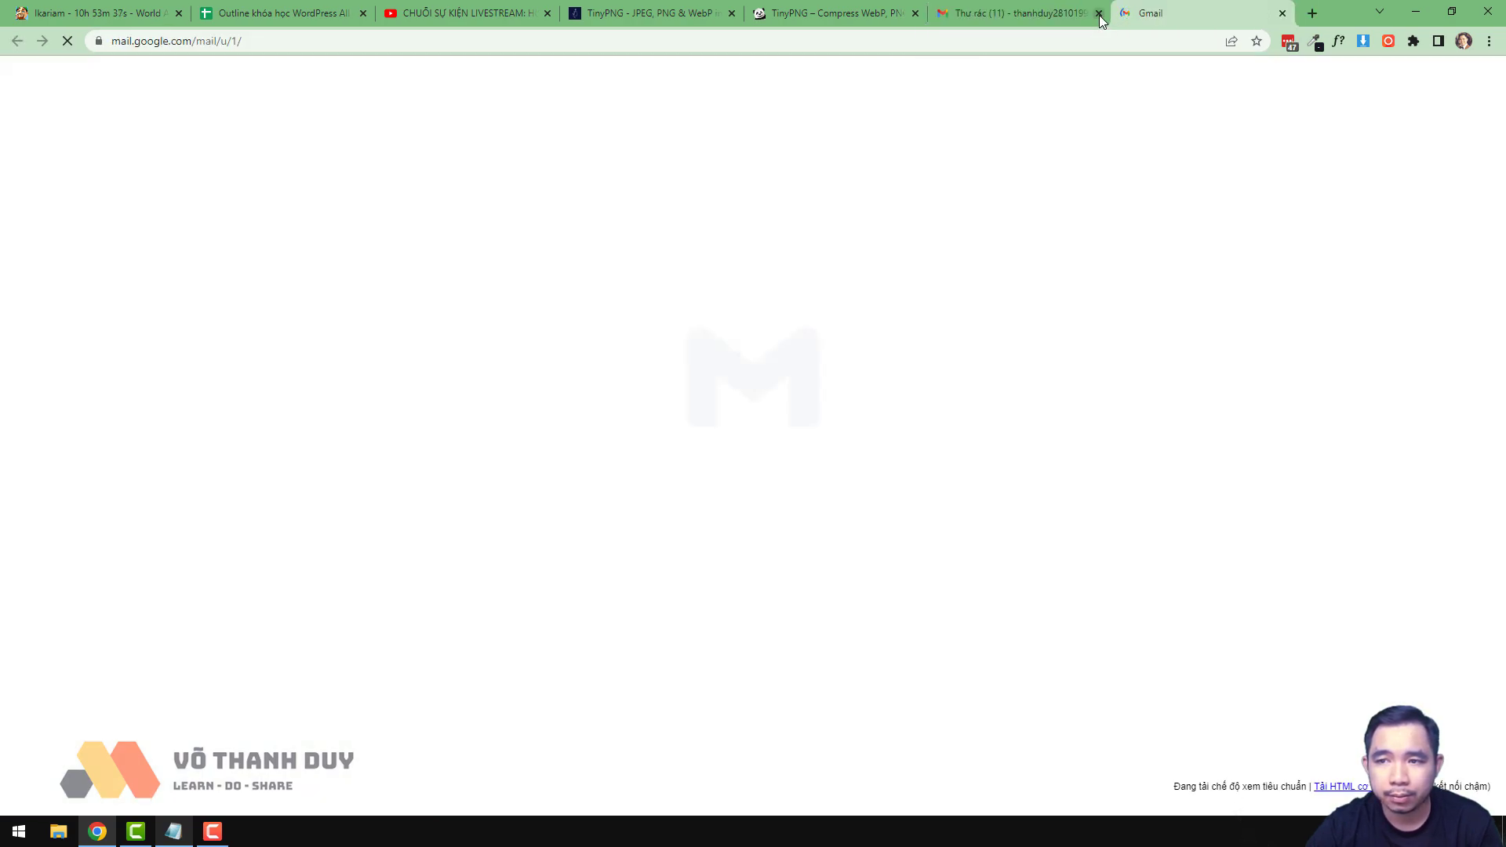
pyautogui.click(1099, 13)
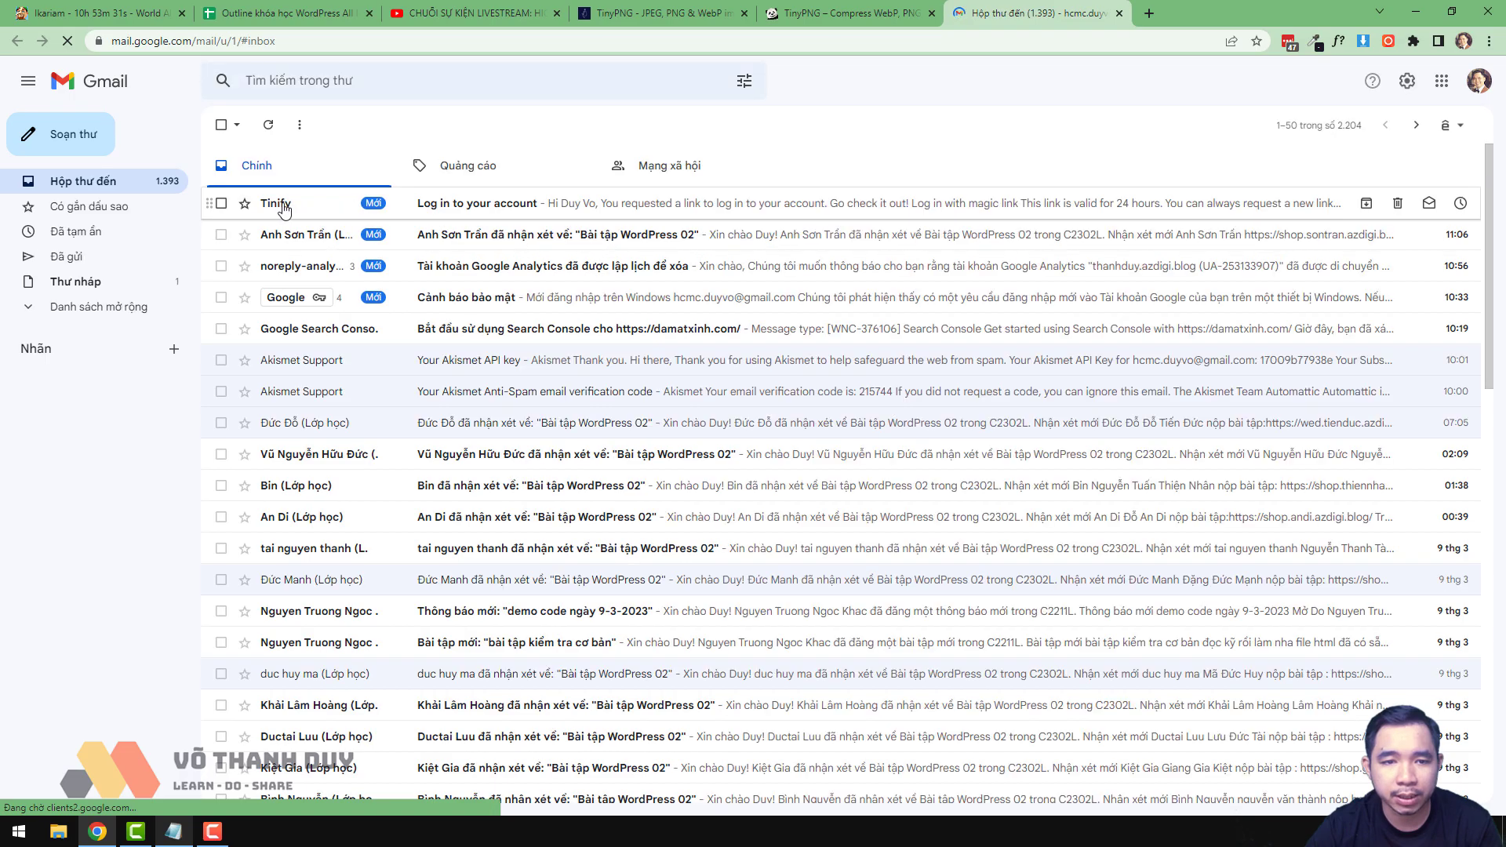
pyautogui.click(488, 213)
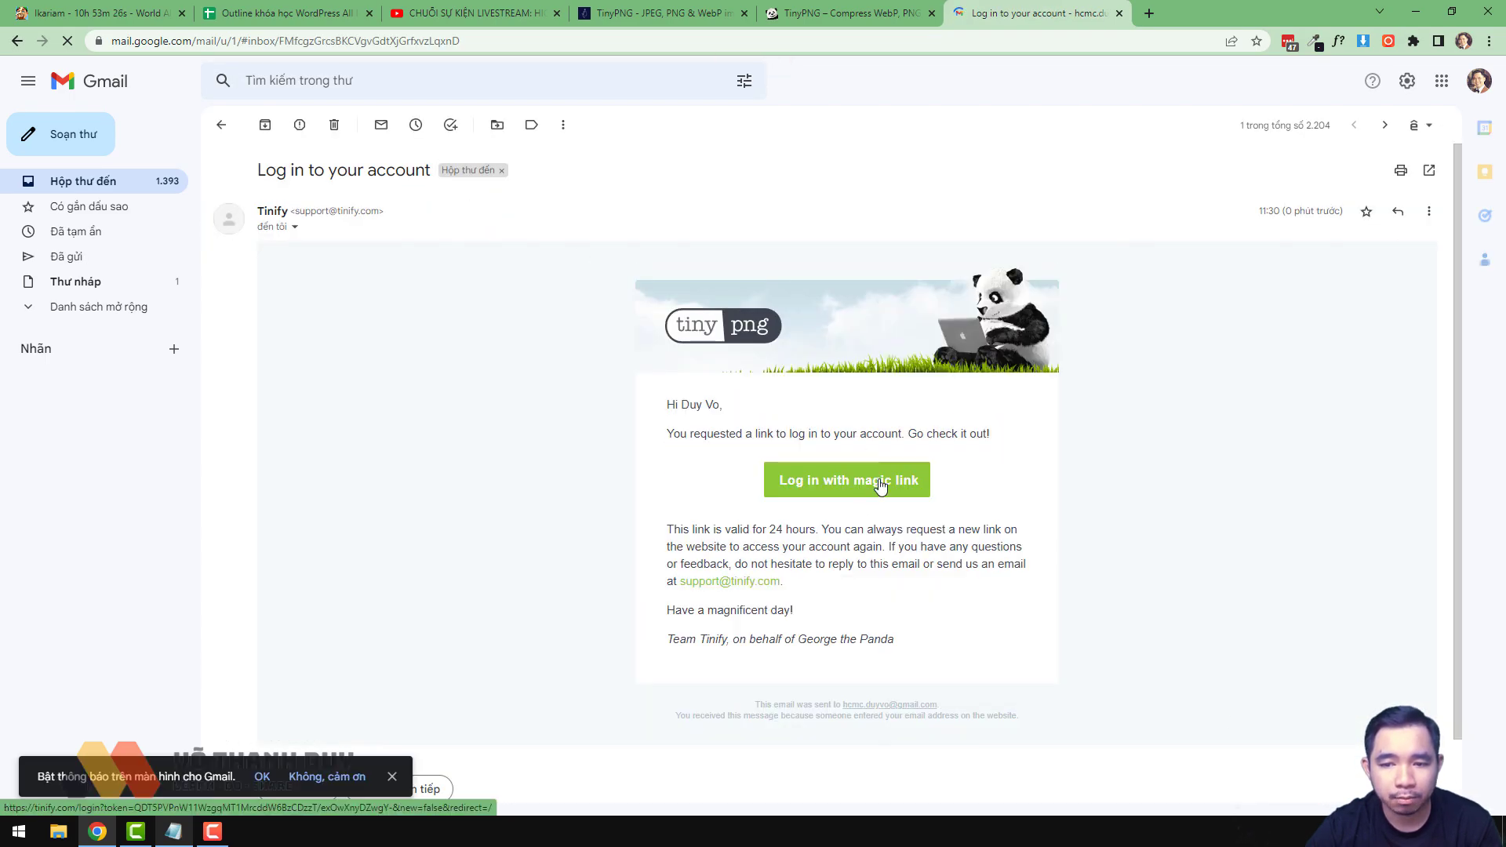
pyautogui.click(881, 487)
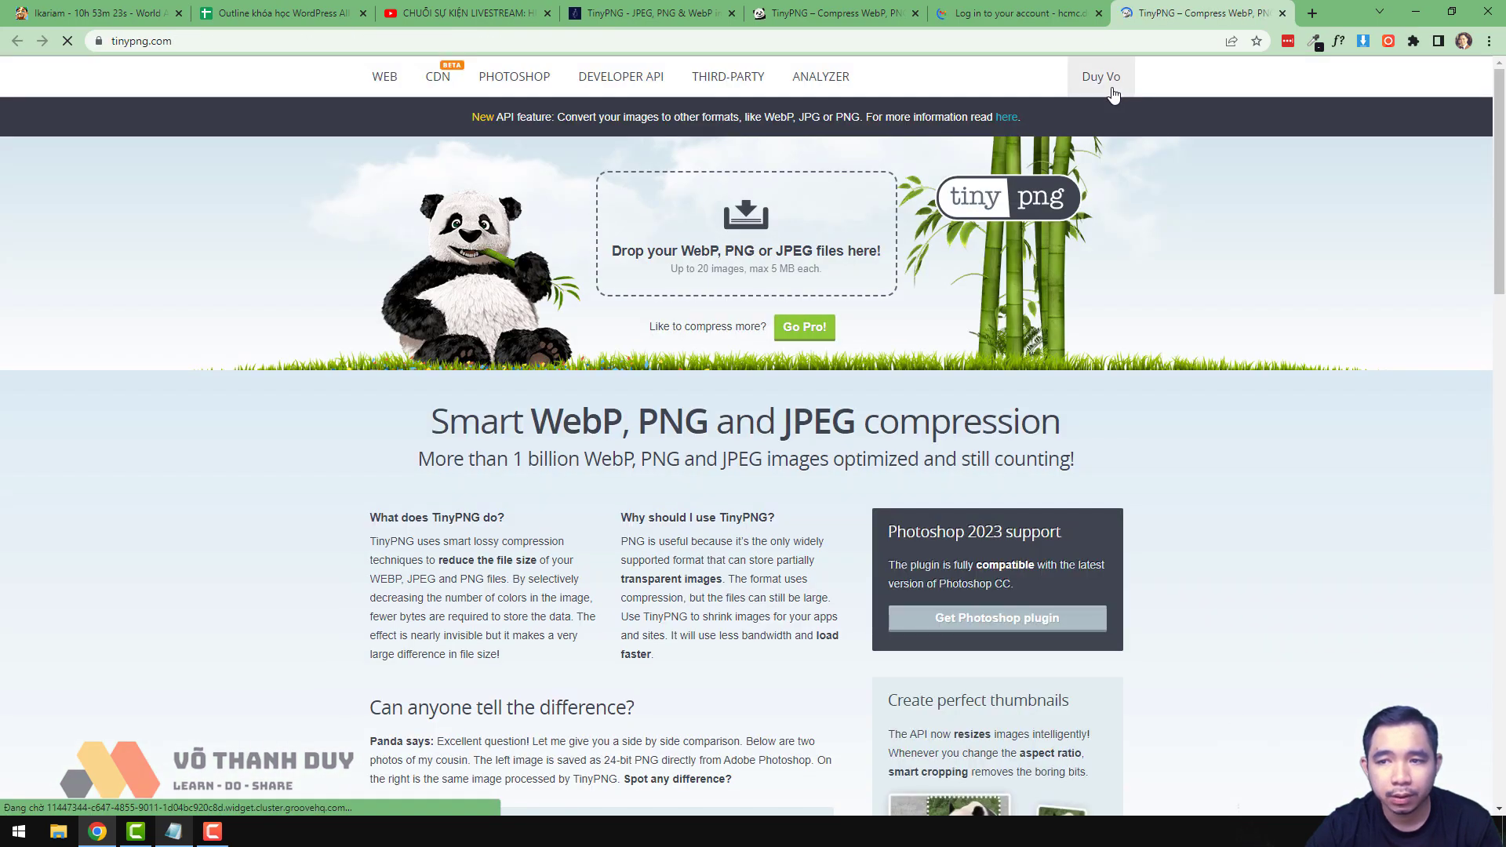
# - Choose Account page from the signed-in account menu to reach the Tinify dashboard
pyautogui.click(1100, 76)
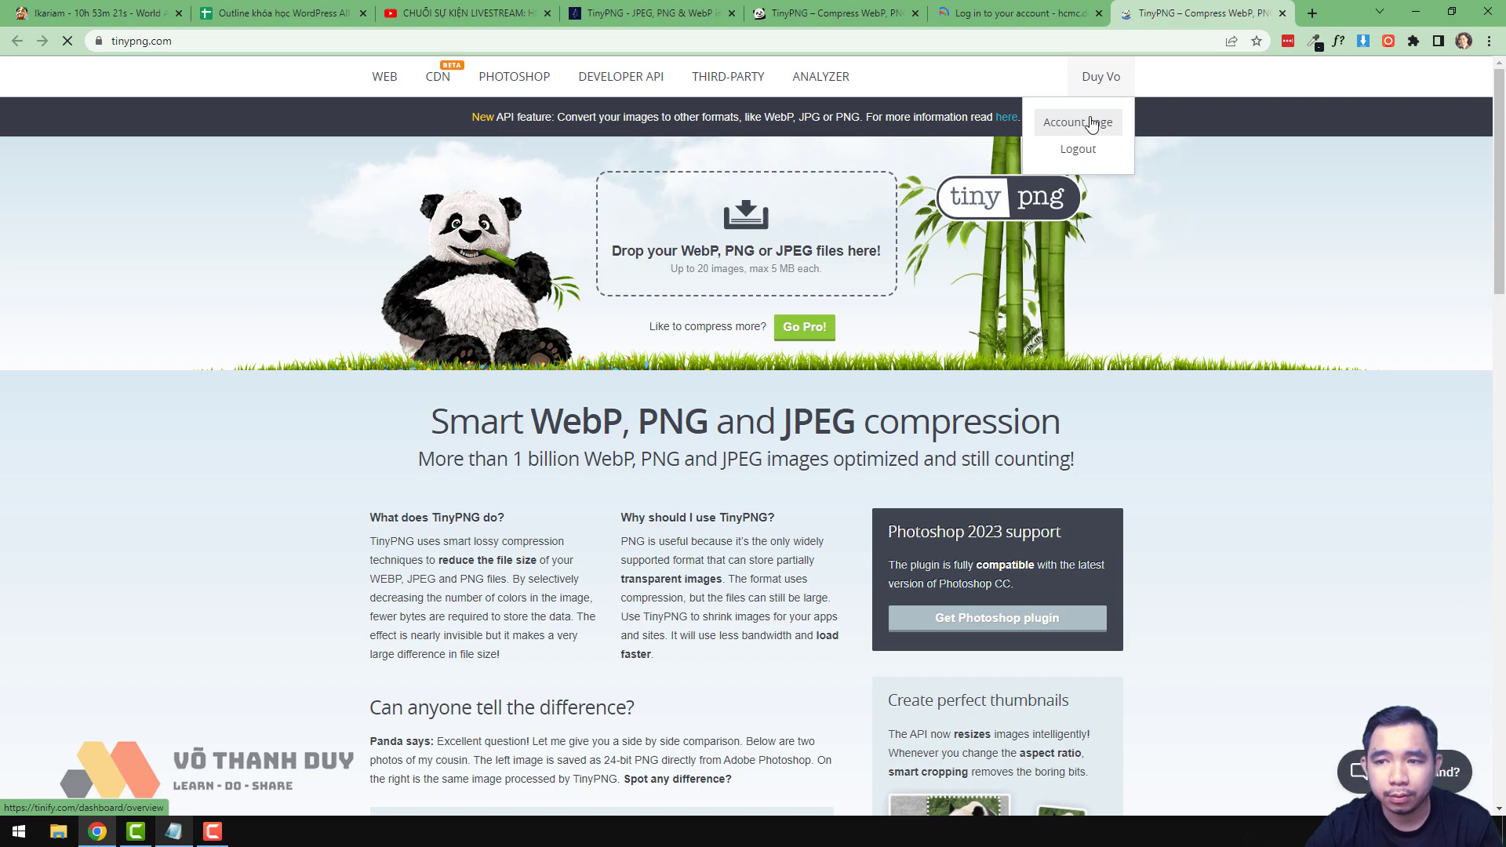
pyautogui.click(1091, 123)
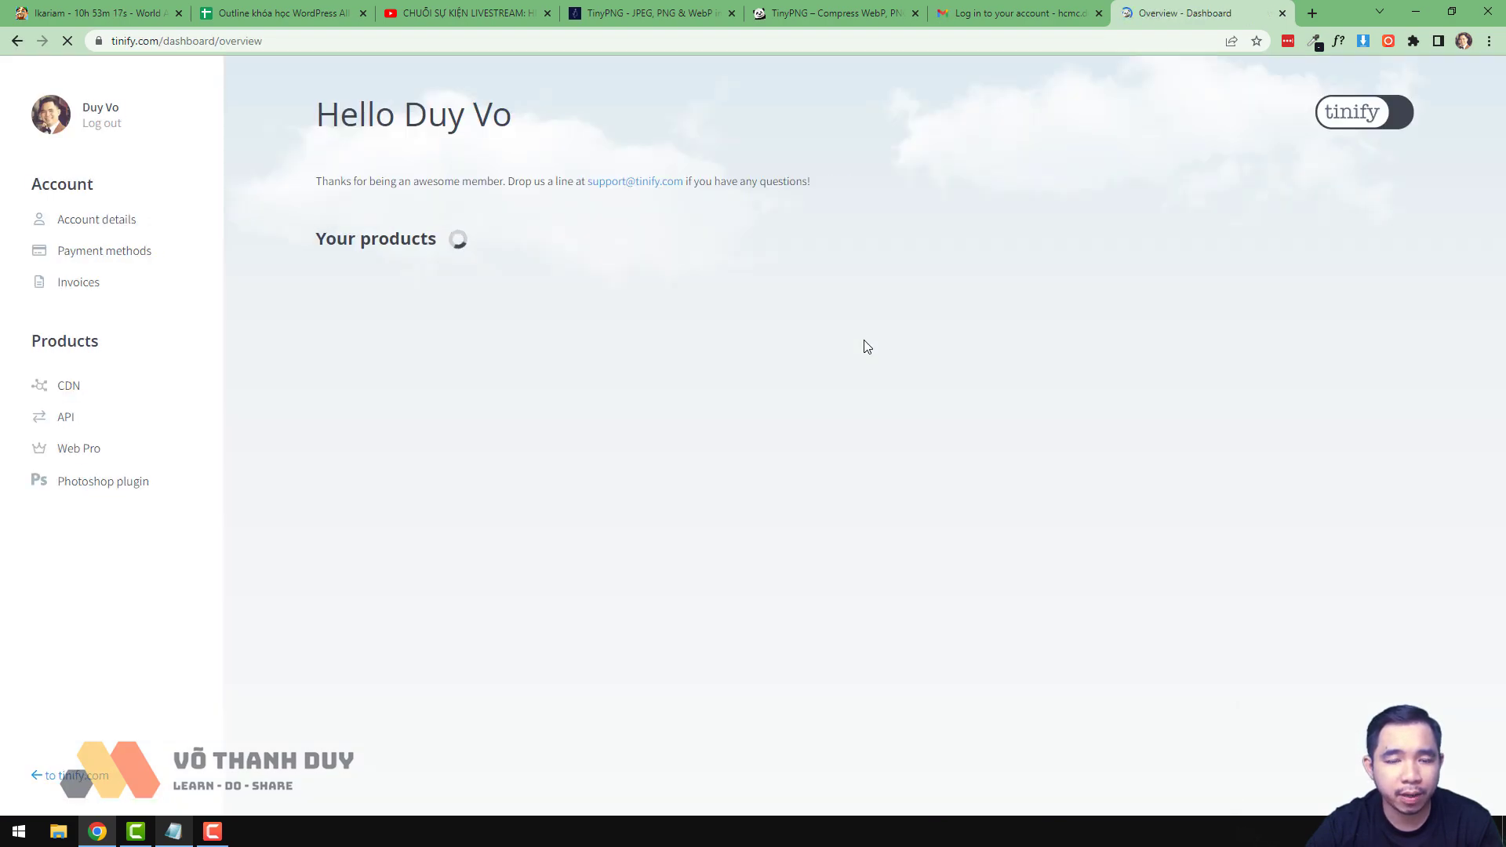
# - Open the dashboard's API section and select the newest key under Available API keys
pyautogui.click(67, 421)
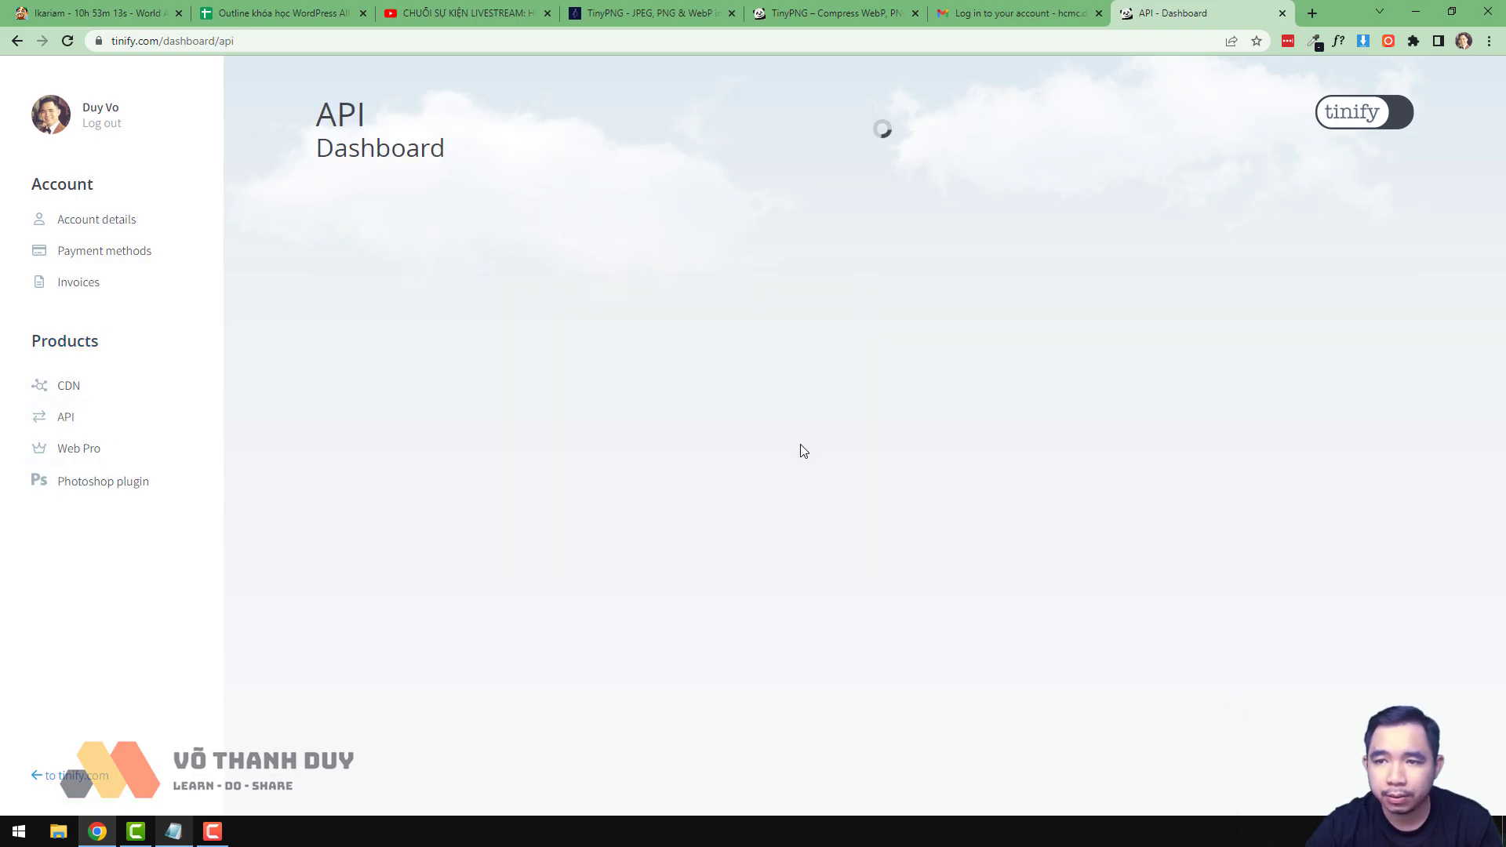
pyautogui.scroll(-5, 841, 588)
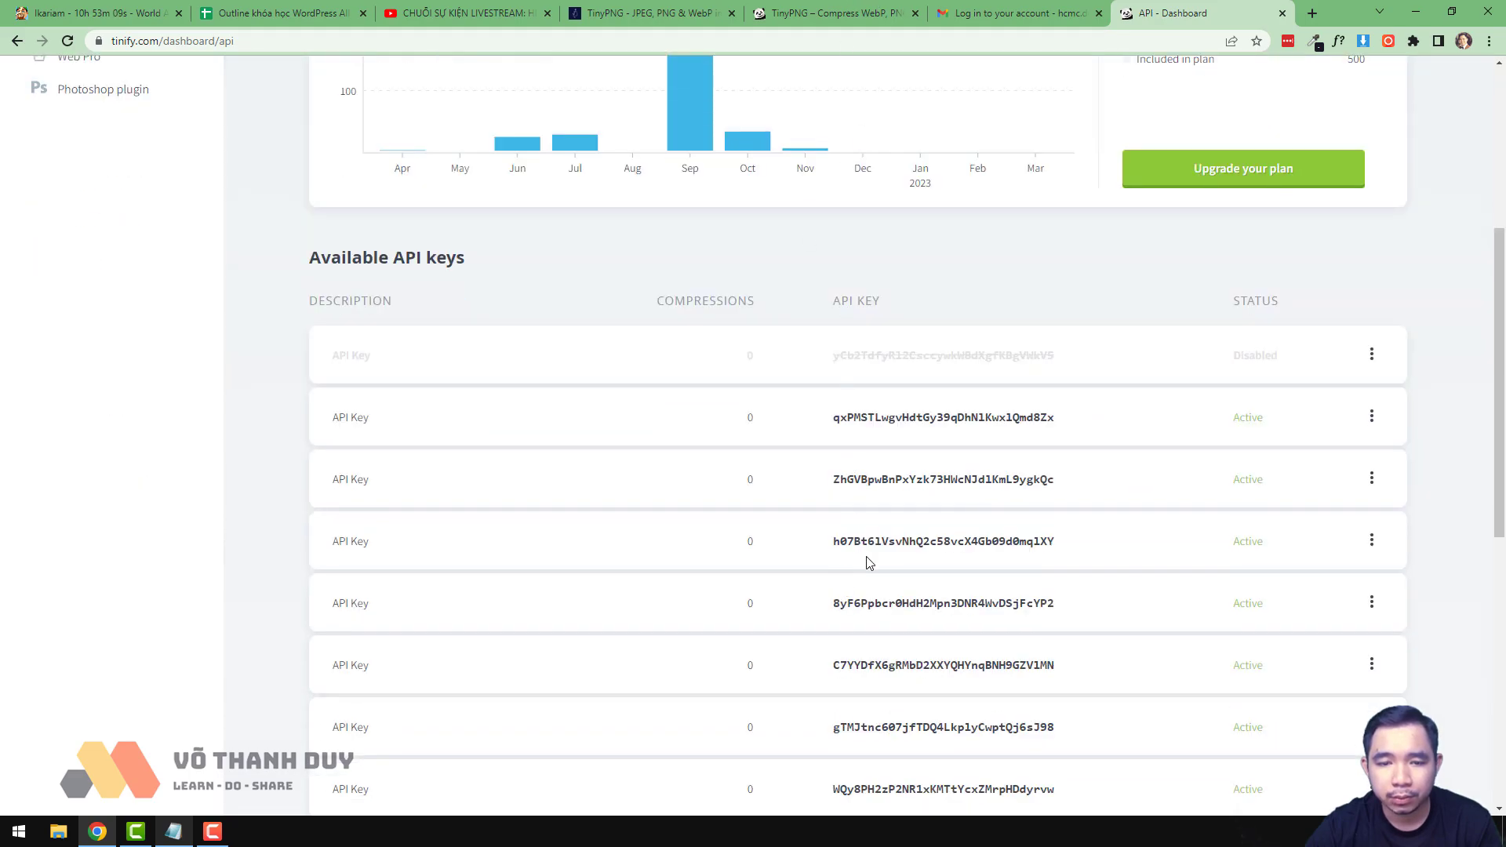
pyautogui.scroll(-4, 869, 561)
pyautogui.scroll(4, 931, 545)
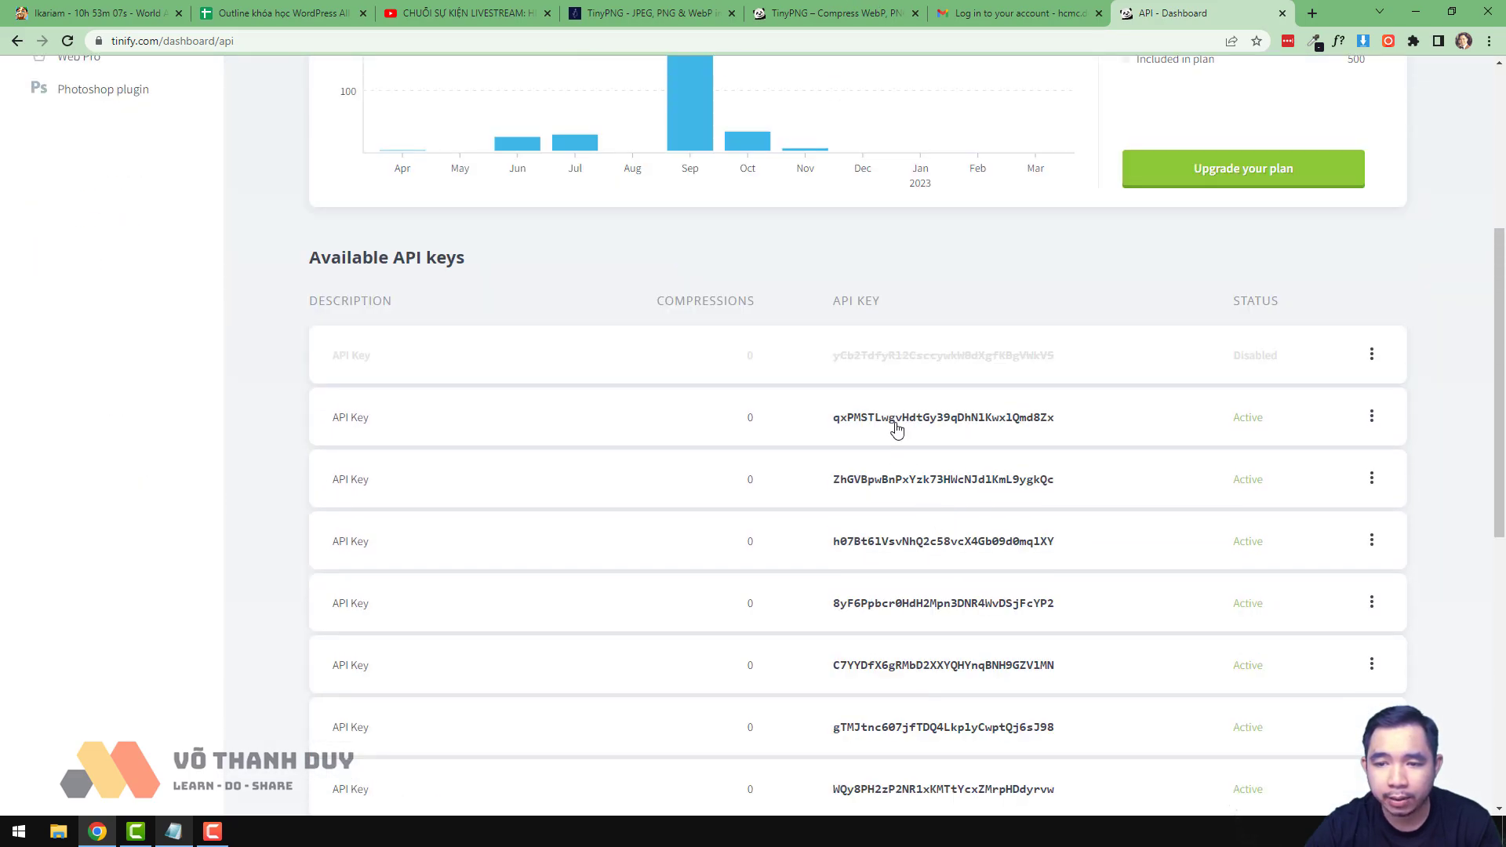
pyautogui.scroll(-3, 892, 427)
pyautogui.doubleClick(924, 616)
pyautogui.hotkey('ctrl', 'c')
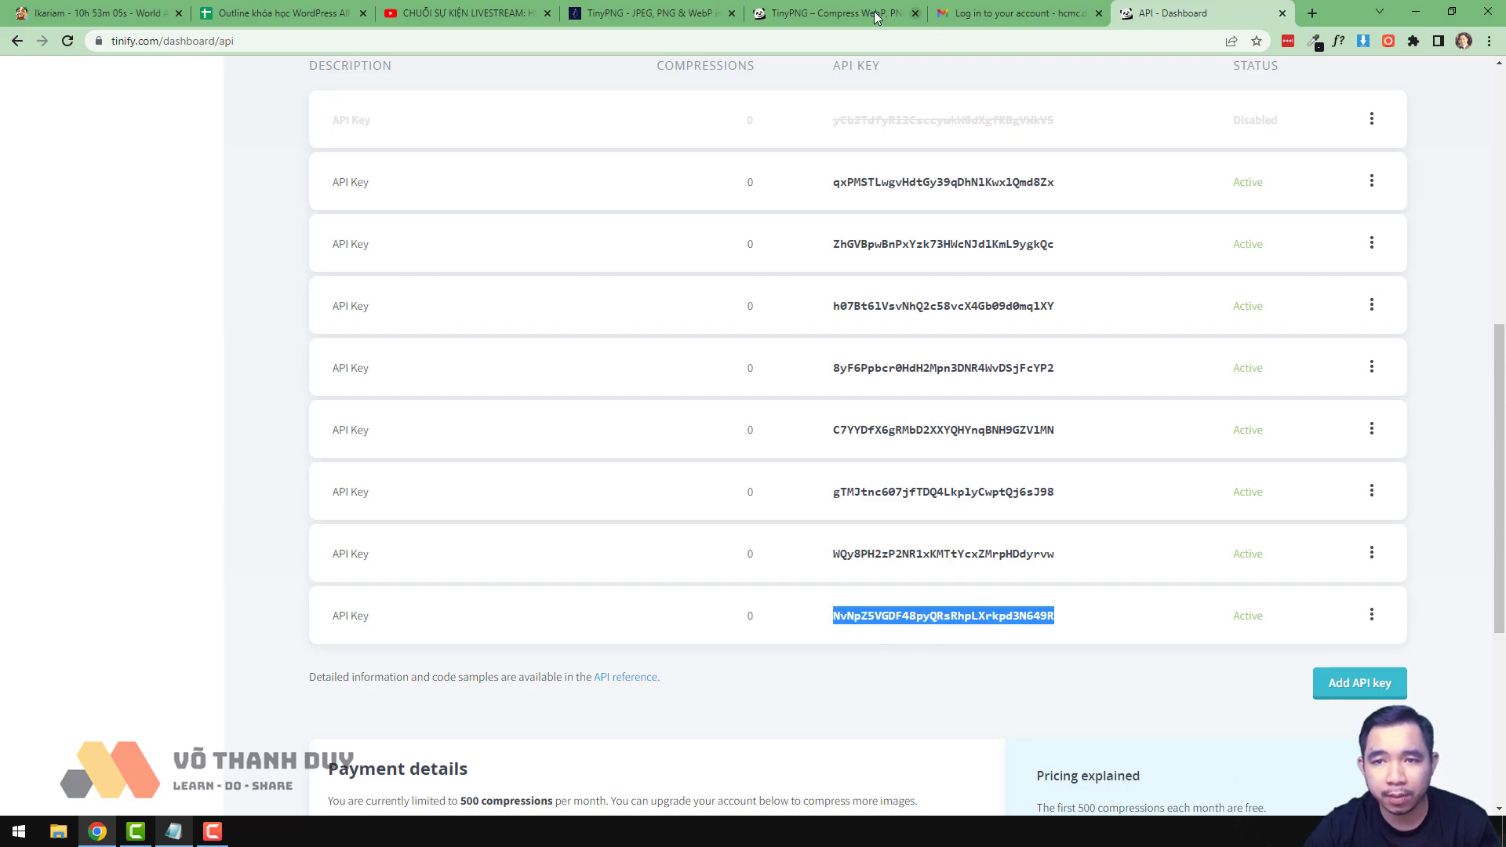
pyautogui.click(857, 18)
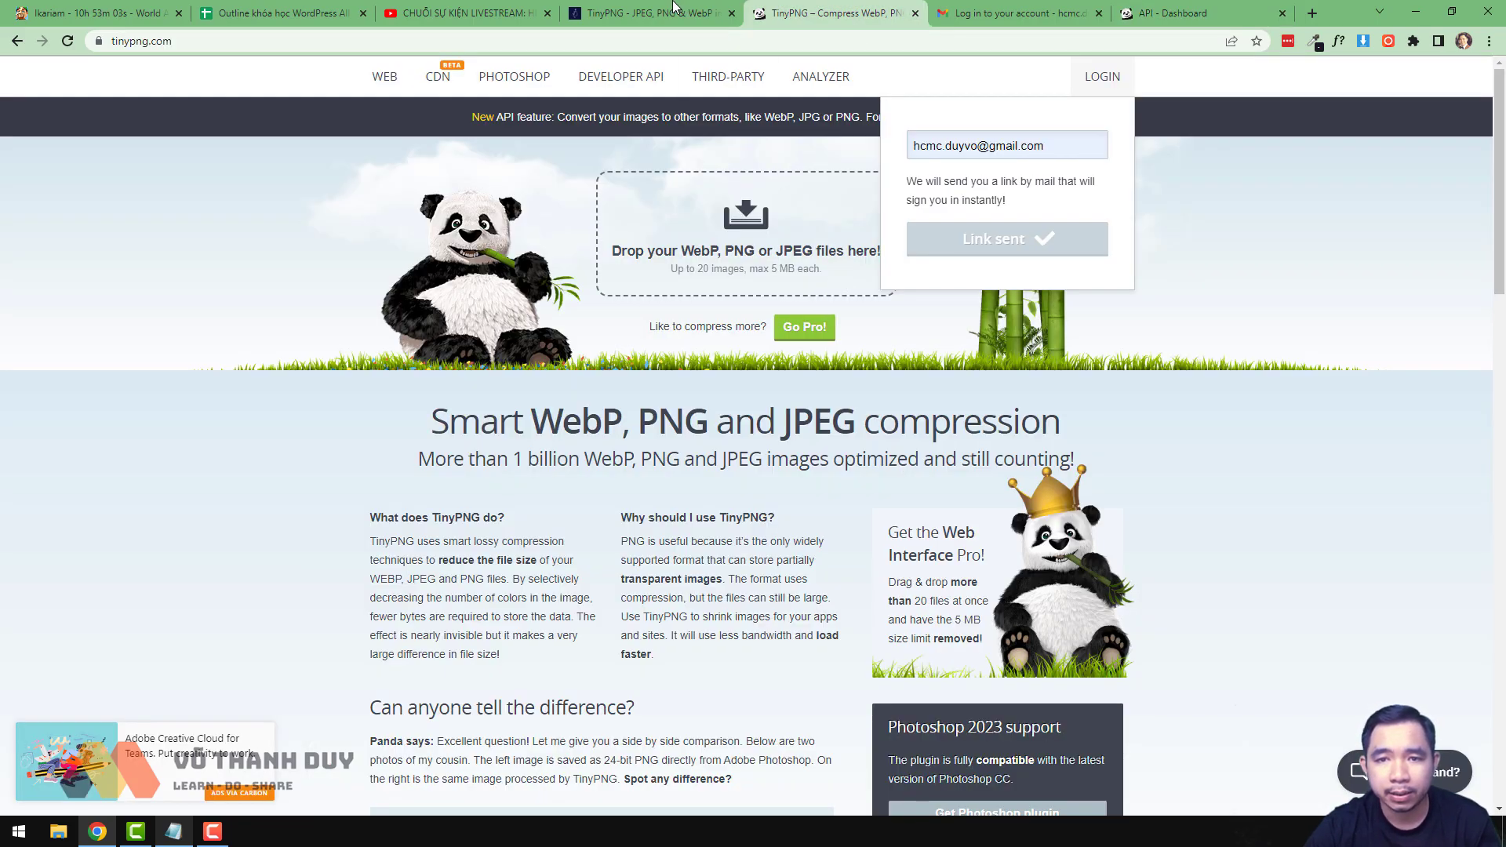
# - Paste the copied API key into the TinyPNG API key field and save changes
pyautogui.click(676, 13)
pyautogui.click(753, 303)
pyautogui.hotkey('ctrl', 'v')
pyautogui.click(772, 342)
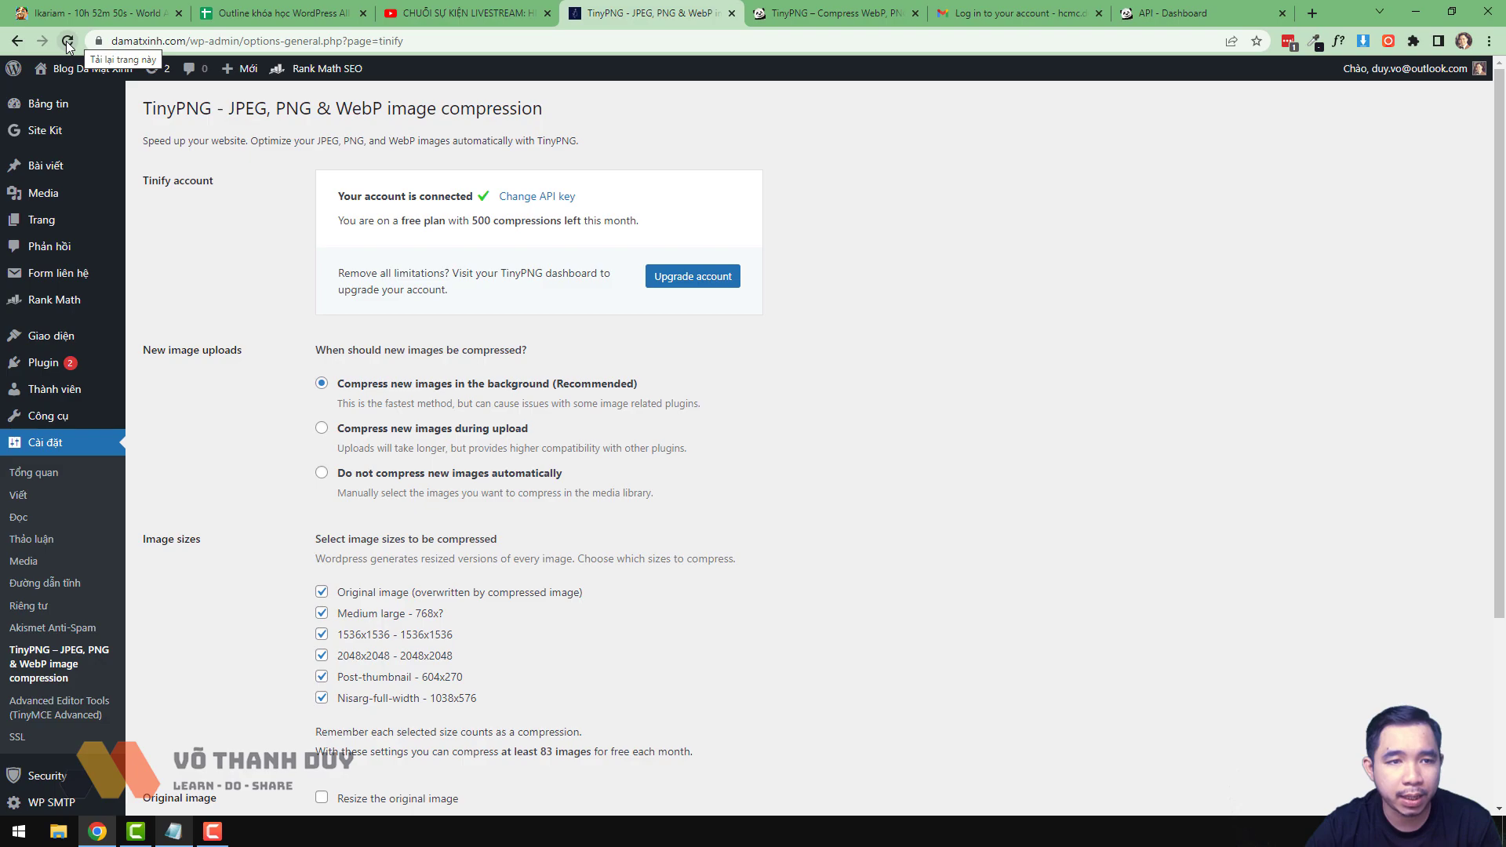
# - Highlight the account-connected confirmation, then scroll down to the Image sizes options
pyautogui.moveTo(332, 206); pyautogui.dragTo(495, 201)
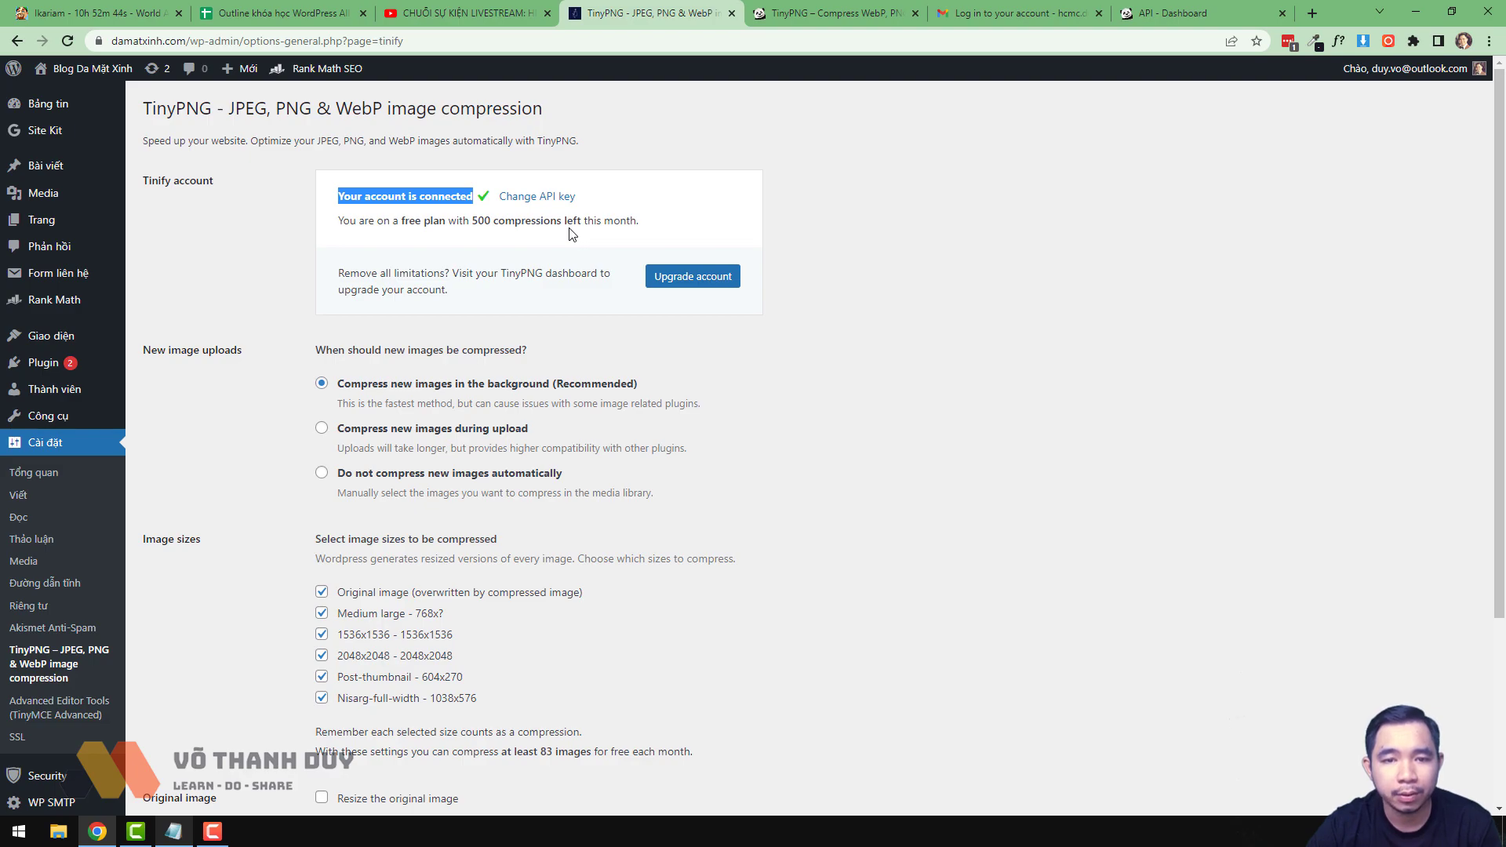
pyautogui.click(567, 273)
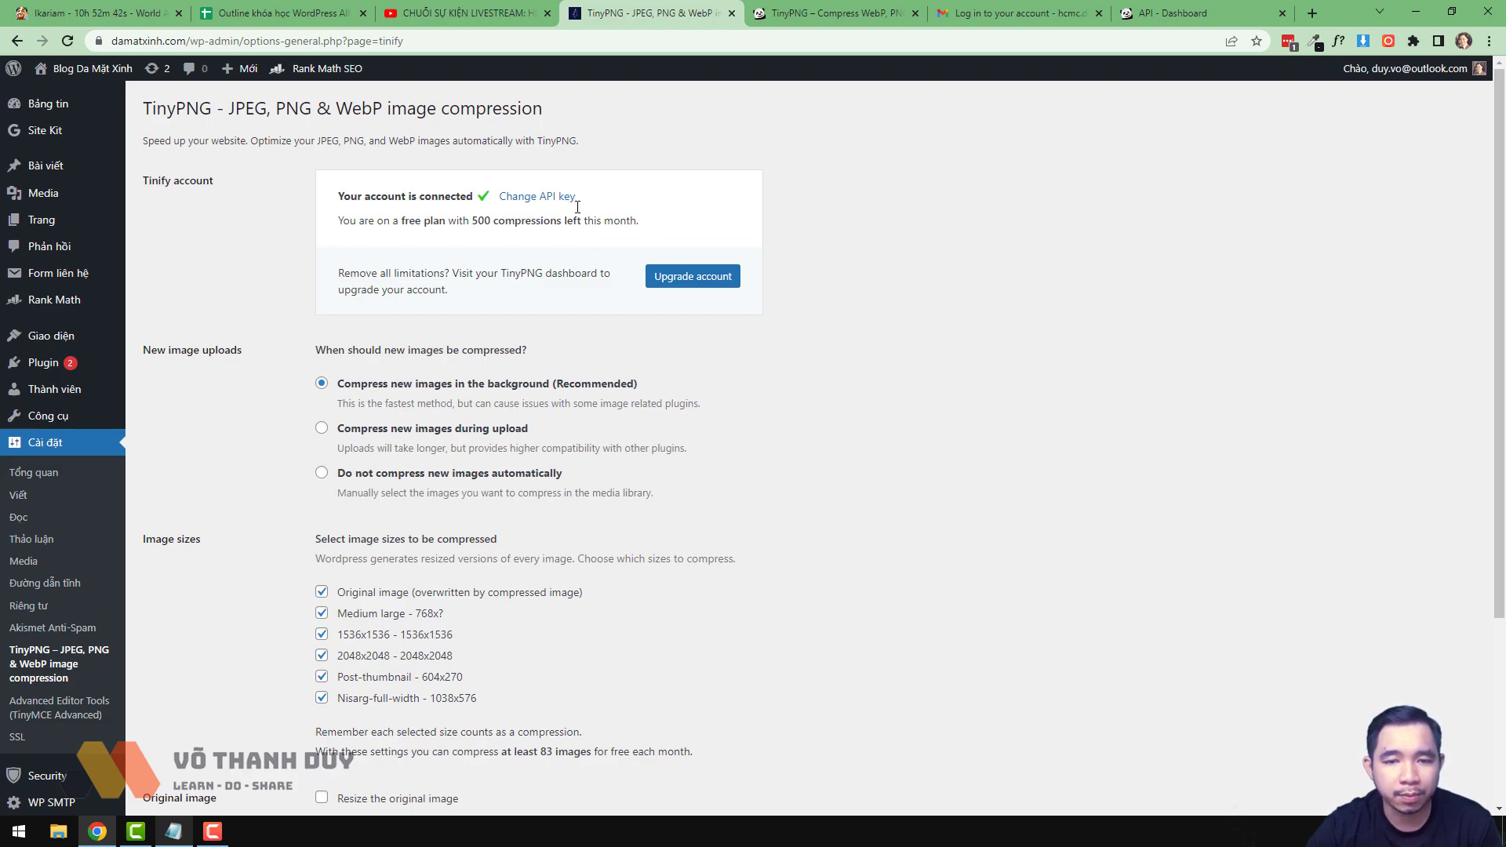
pyautogui.scroll(-1, 519, 402)
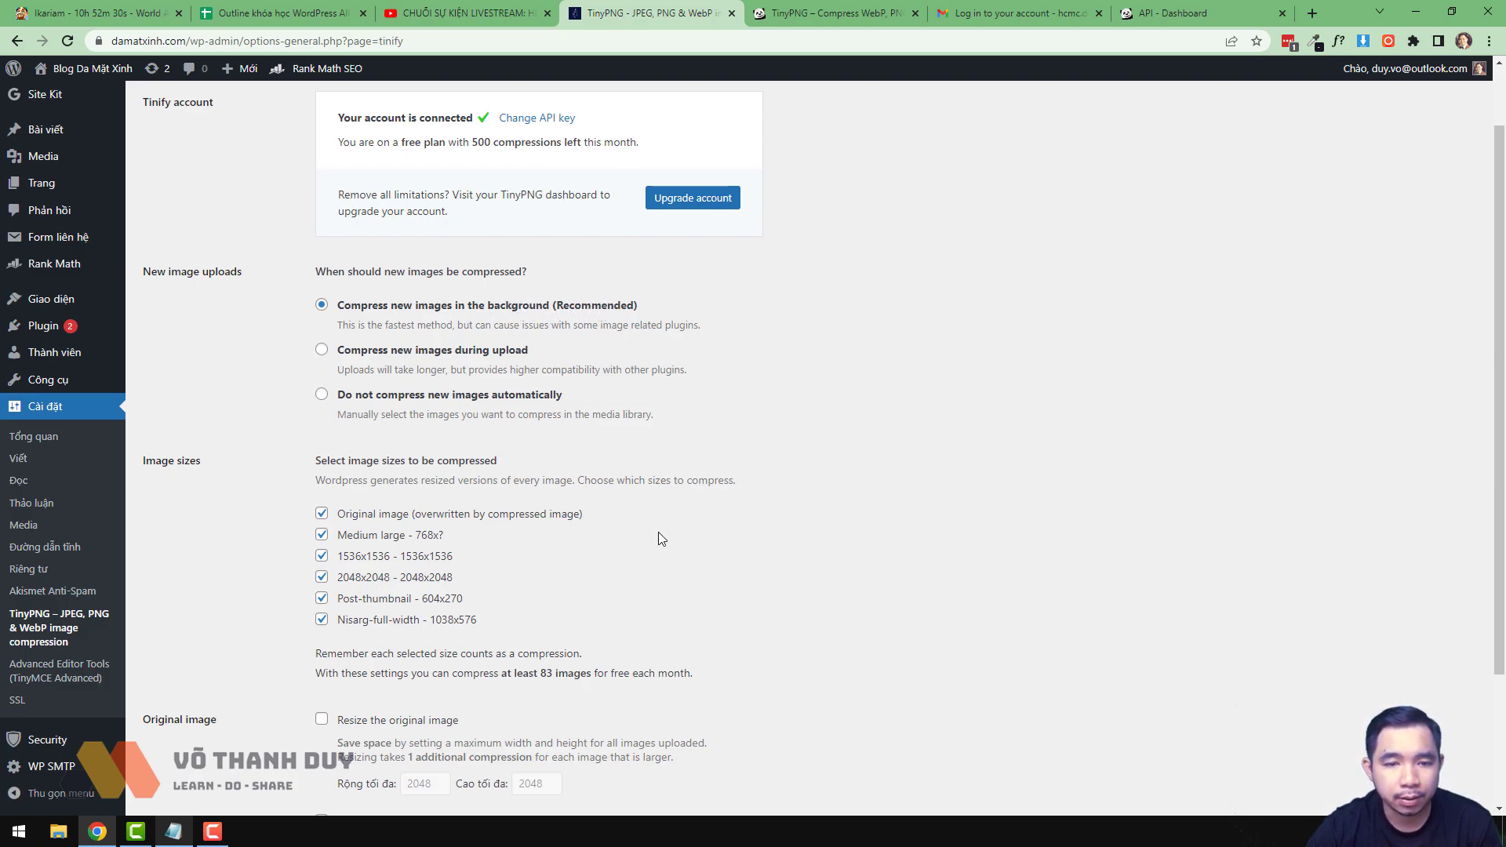
pyautogui.scroll(-3, 658, 532)
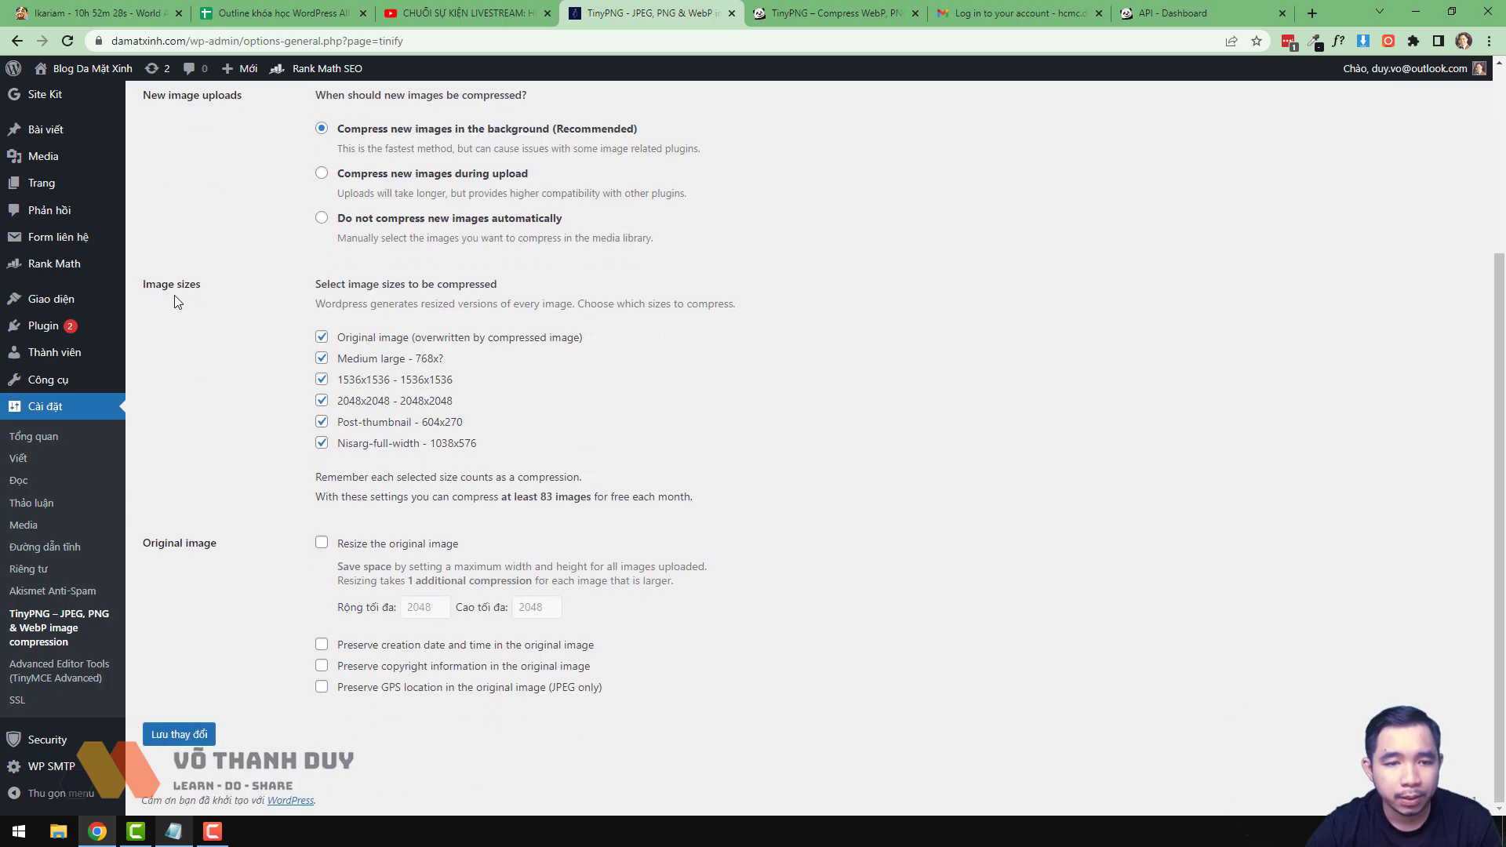
# - Untick Medium large, 1536x1536, 2048x2048, Post-thumbnail and Nisarg-full-width image sizes
pyautogui.click(412, 359)
pyautogui.click(400, 381)
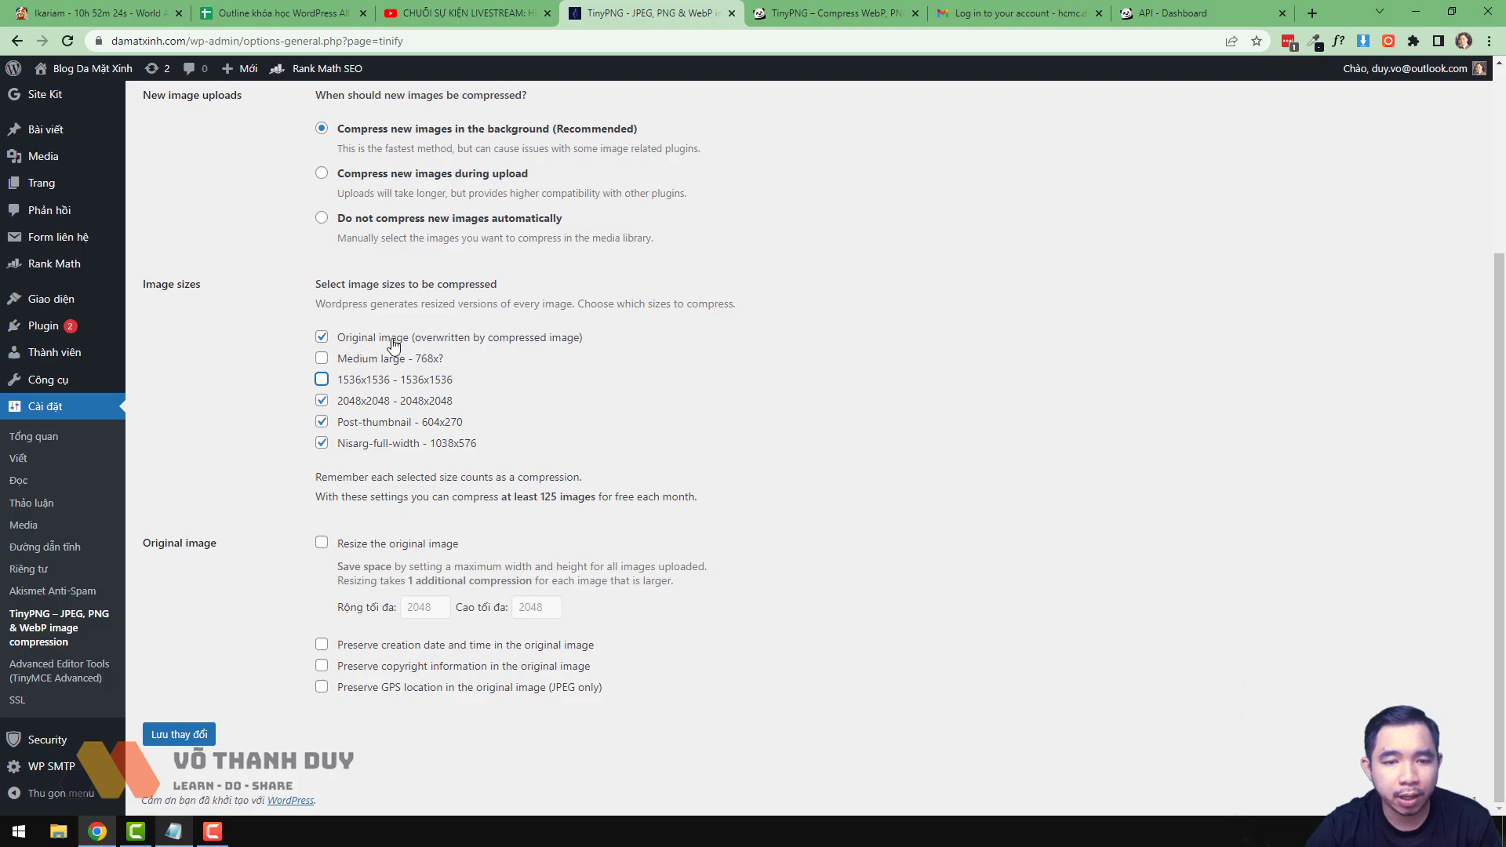
pyautogui.click(394, 382)
pyautogui.click(382, 402)
pyautogui.click(389, 386)
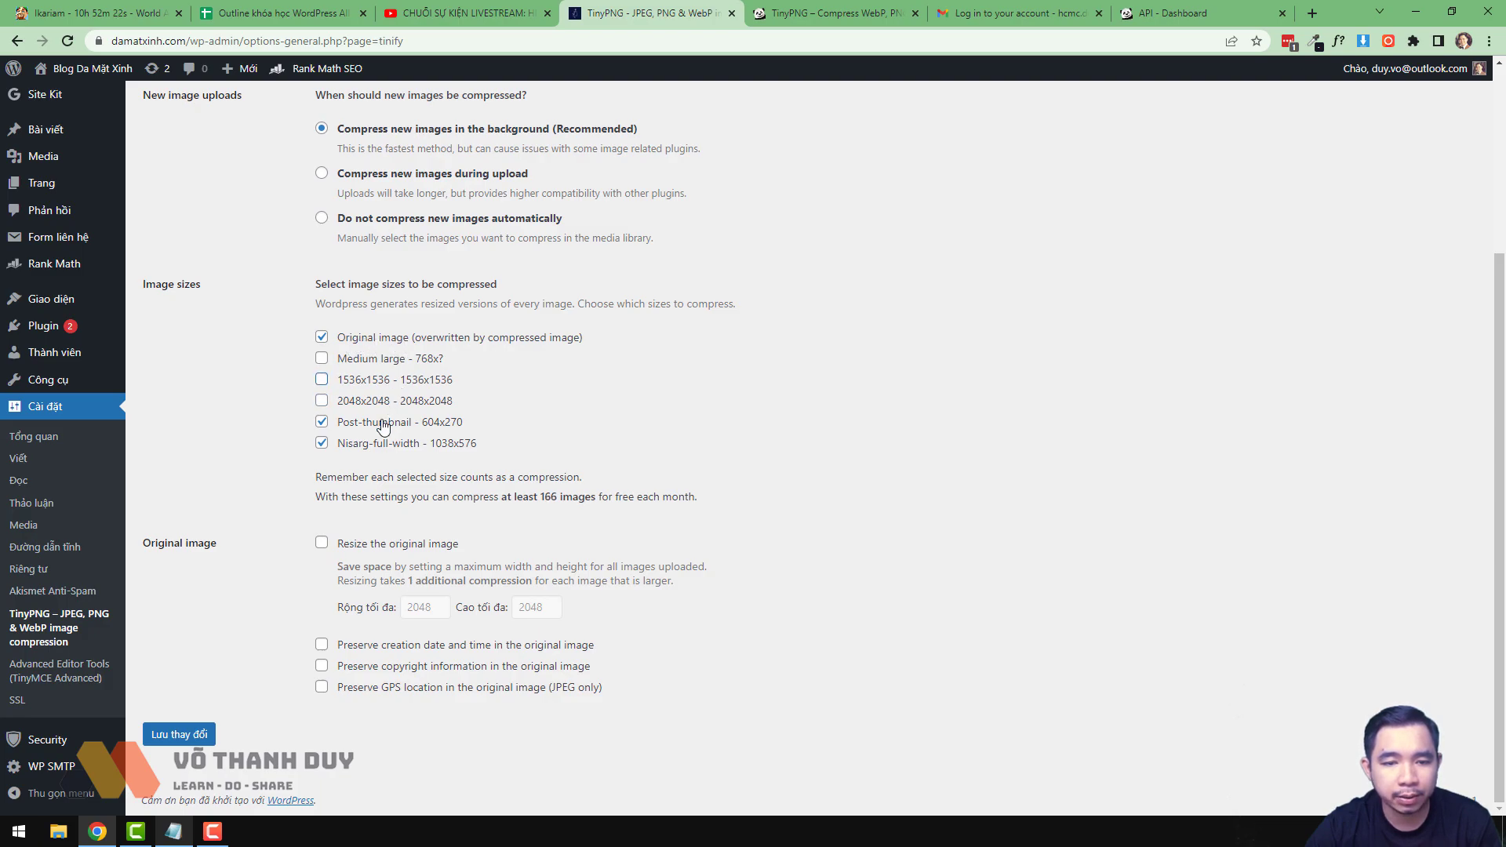
pyautogui.click(381, 423)
pyautogui.click(380, 444)
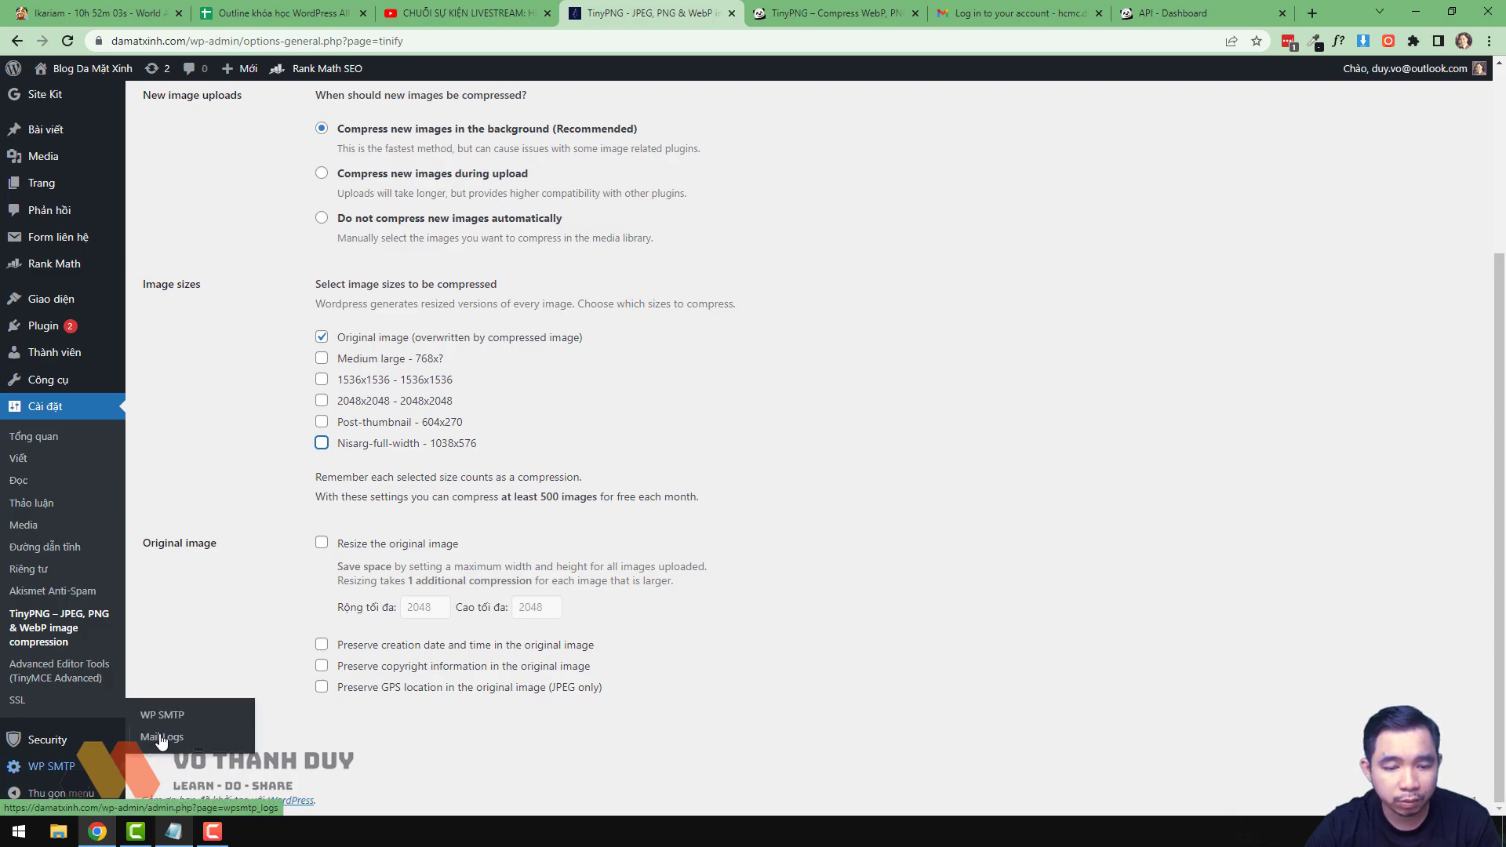
# - Reload the TinyPNG settings page
pyautogui.click(162, 736)
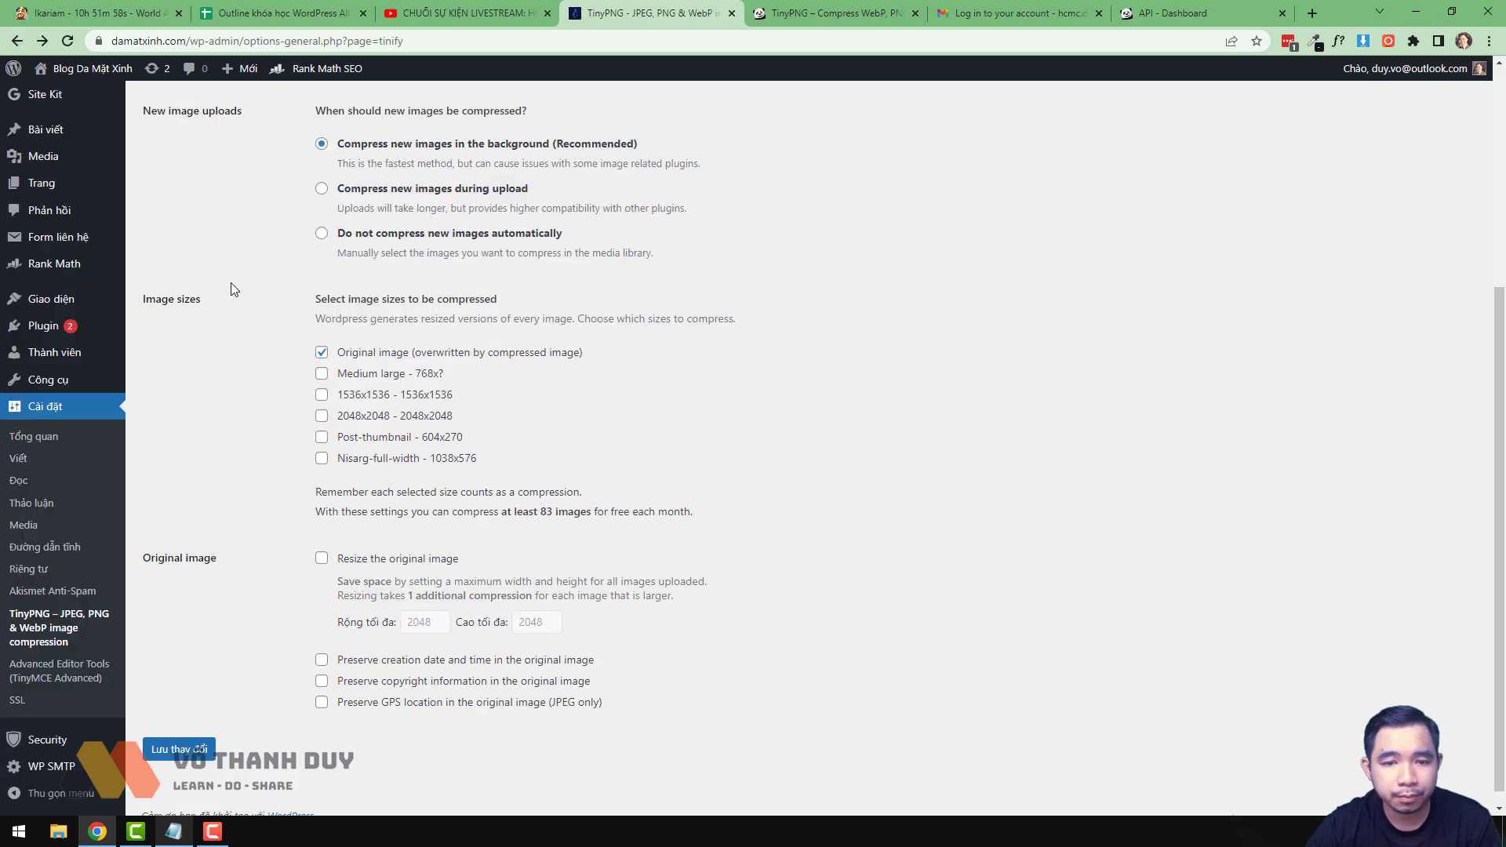
pyautogui.scroll(4, 273, 697)
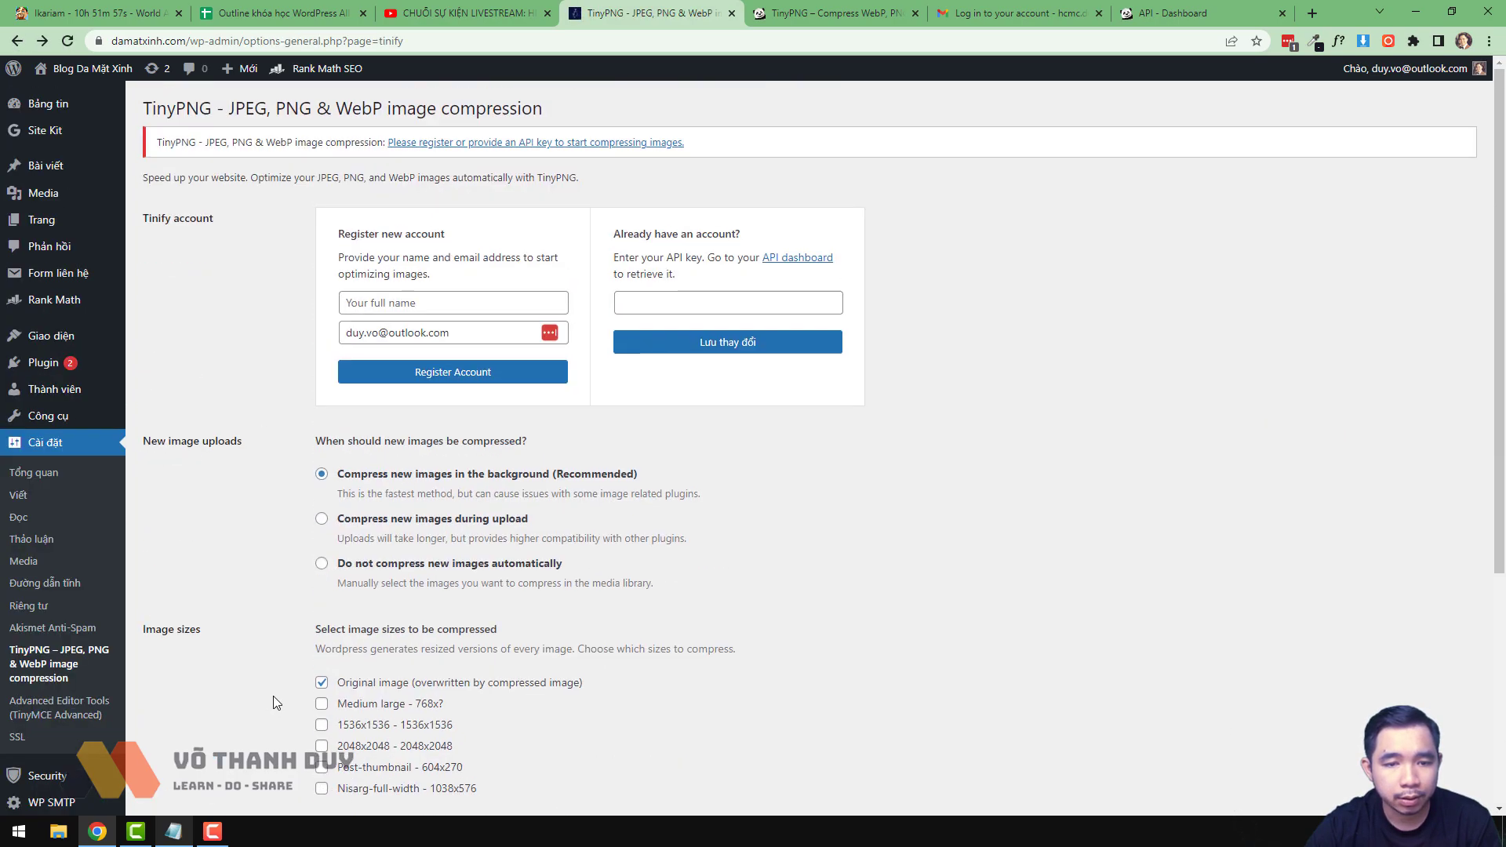
pyautogui.scroll(-1, 273, 695)
pyautogui.scroll(1, 273, 695)
pyautogui.press('F5')
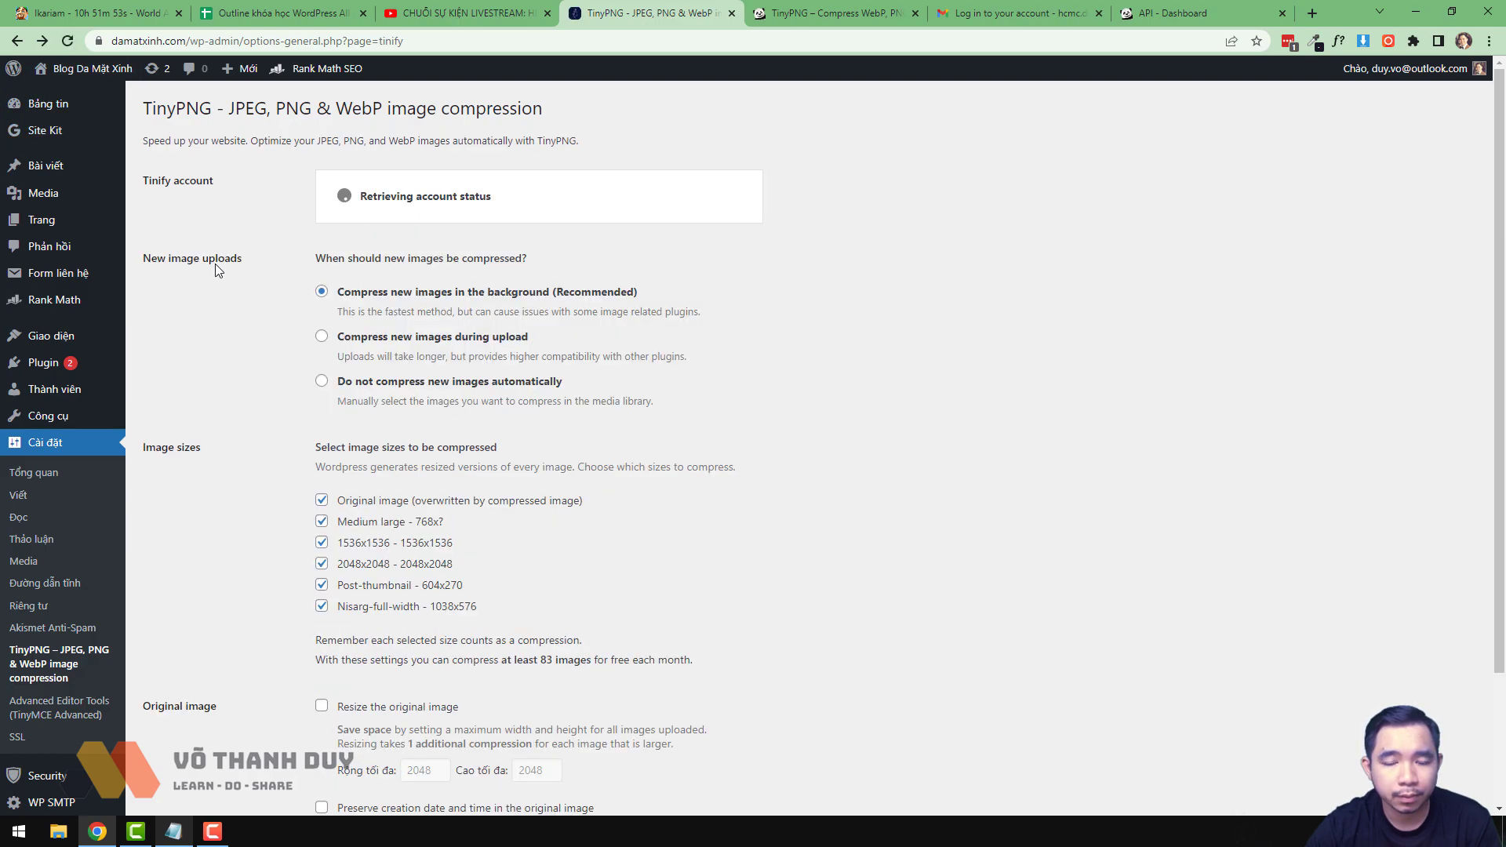
# - Untick Medium large, 1536x1536, 2048x2048, Post-thumbnail and Nisarg-full-width again and save
pyautogui.scroll(-3, 311, 538)
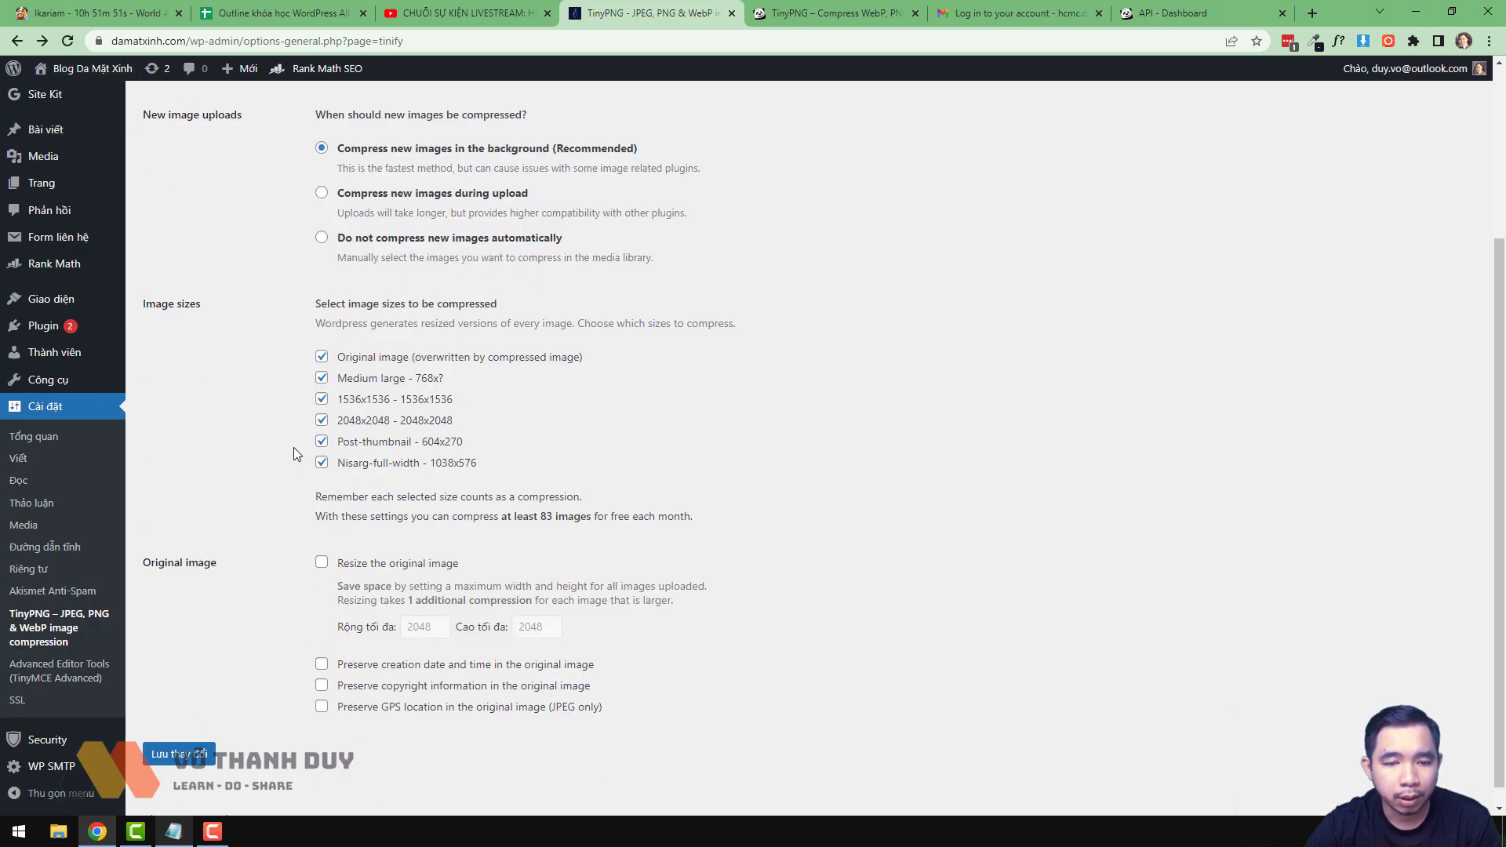
pyautogui.click(322, 614)
pyautogui.click(322, 634)
pyautogui.click(322, 421)
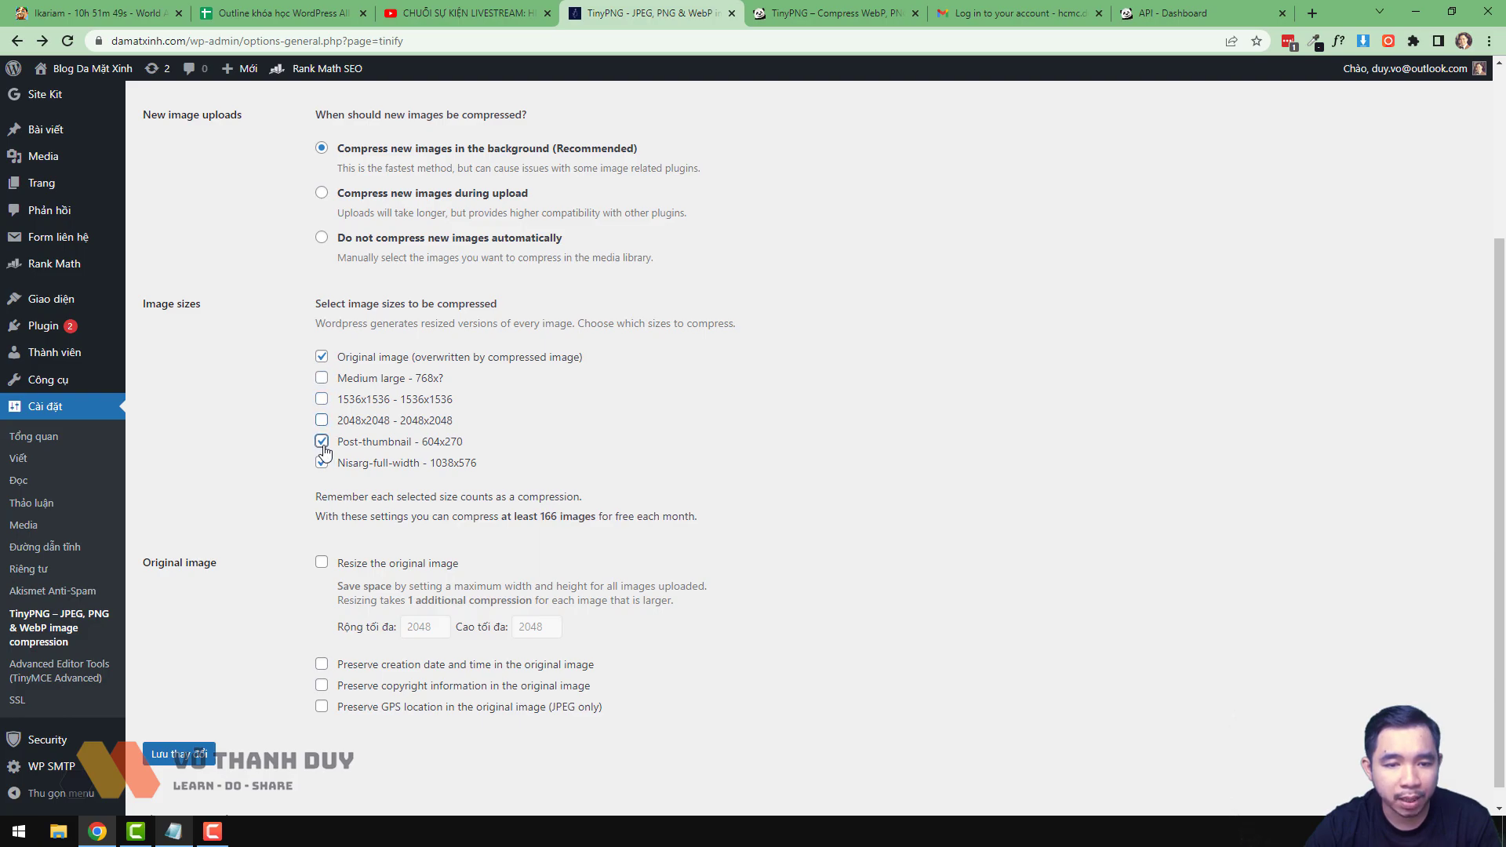
pyautogui.click(322, 442)
pyautogui.click(321, 463)
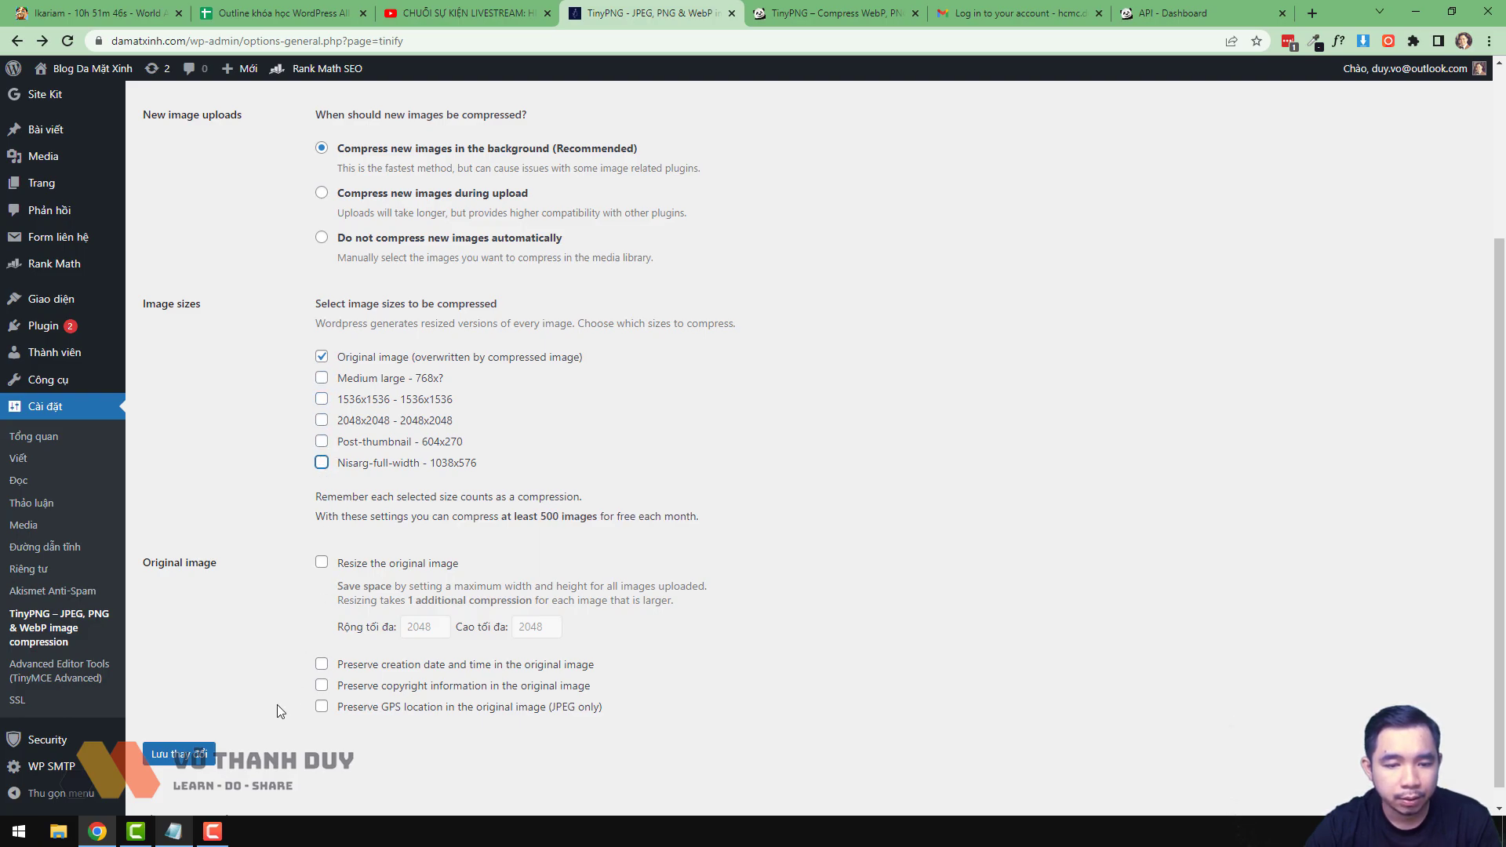
pyautogui.click(210, 758)
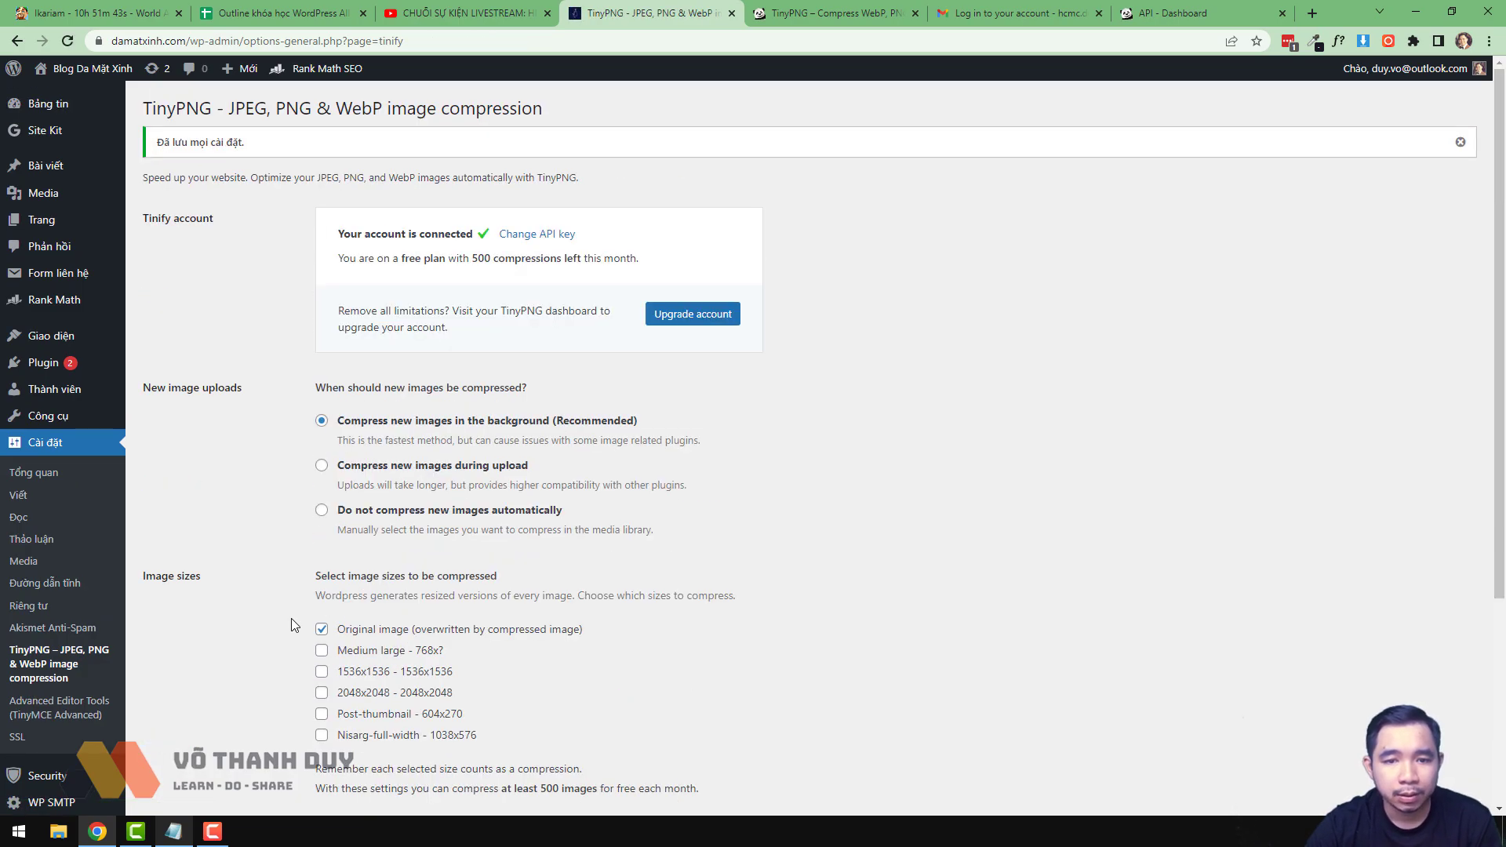
# - Go to Media > Bulk Optimization to list the 6 uploaded images at $0.00 estimated cost
pyautogui.click(188, 165)
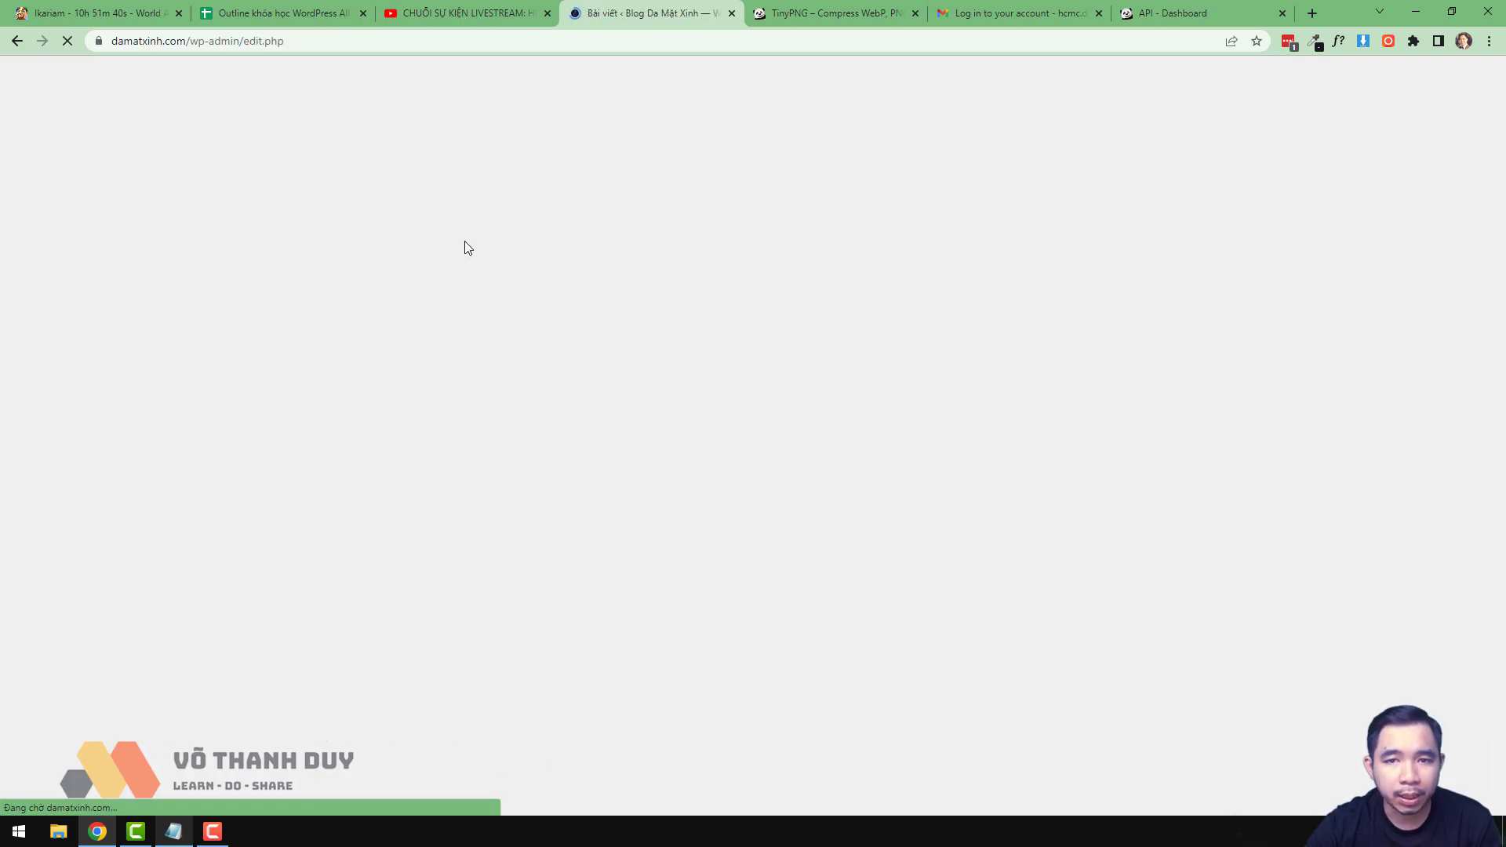
pyautogui.moveTo(699, 308)
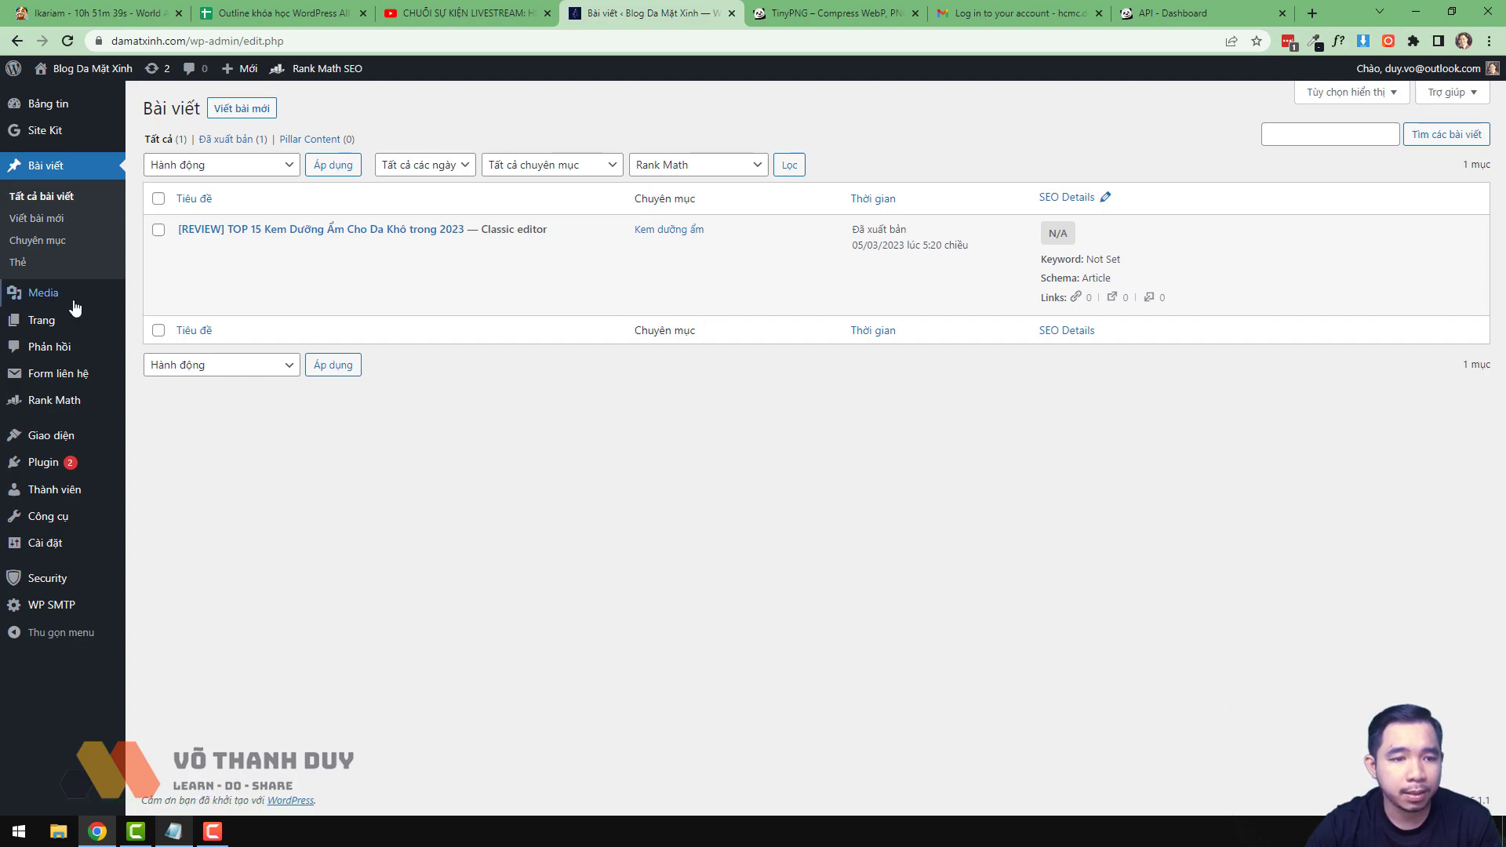
pyautogui.moveTo(52, 297)
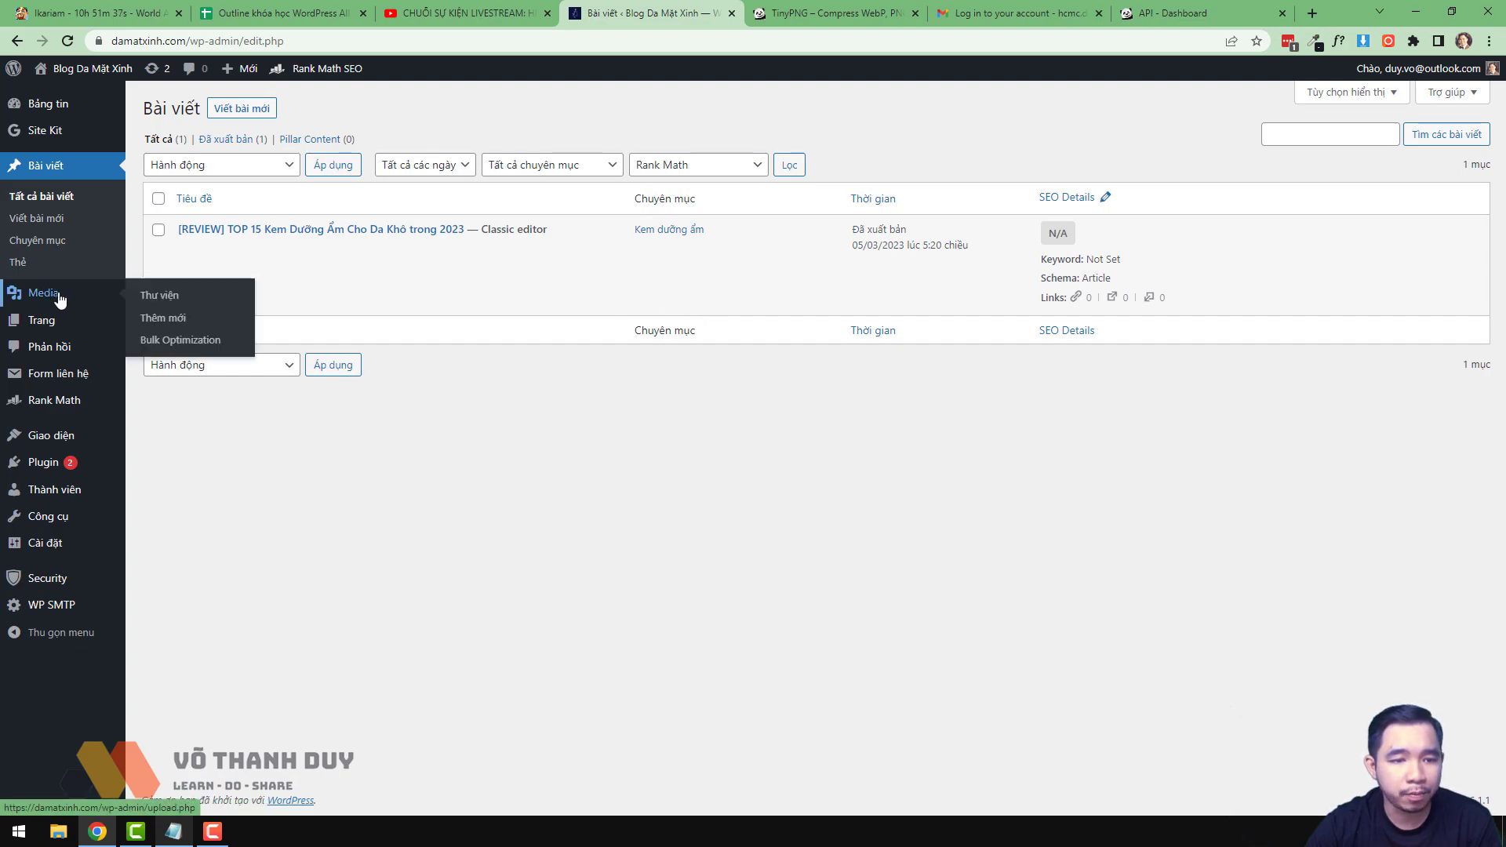
pyautogui.click(58, 299)
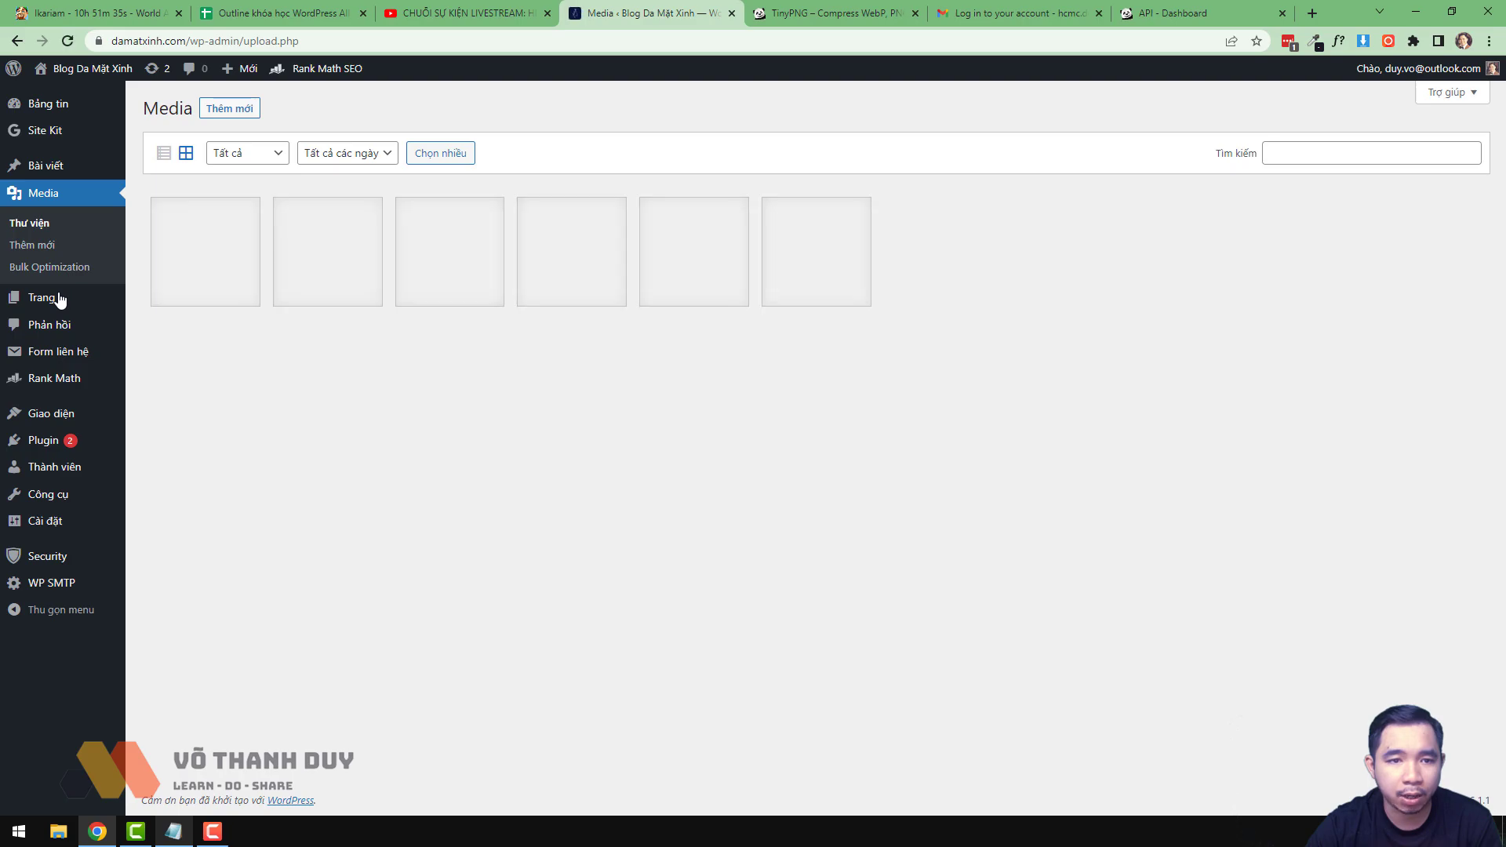
pyautogui.click(33, 271)
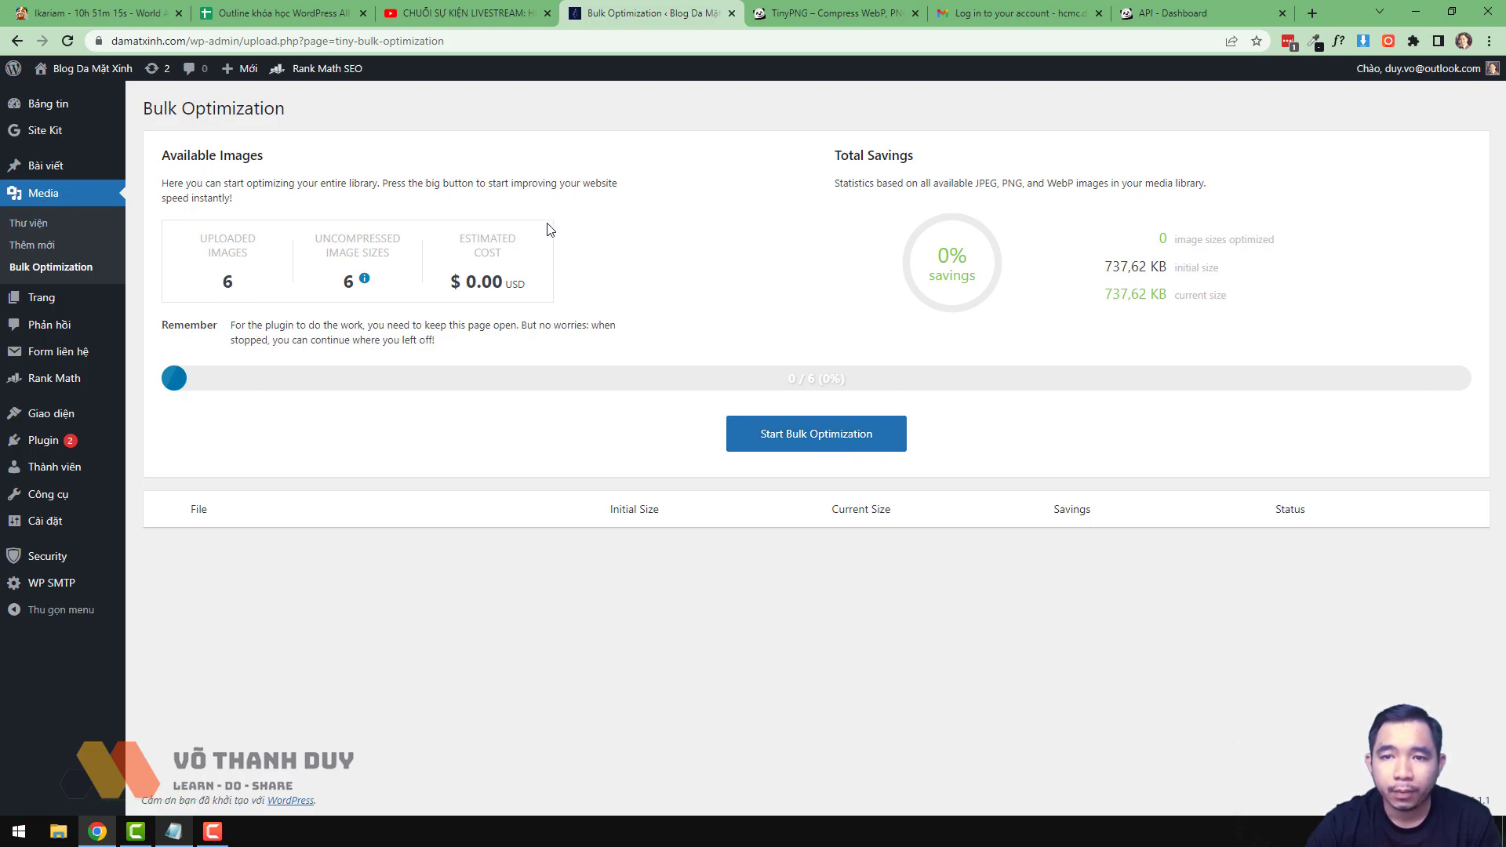
# - Close the 'API - Dashboard' and Gmail login tabs, then switch back to the Bulk Optimization tab
pyautogui.click(1204, 10)
pyautogui.scroll(10, 1130, 390)
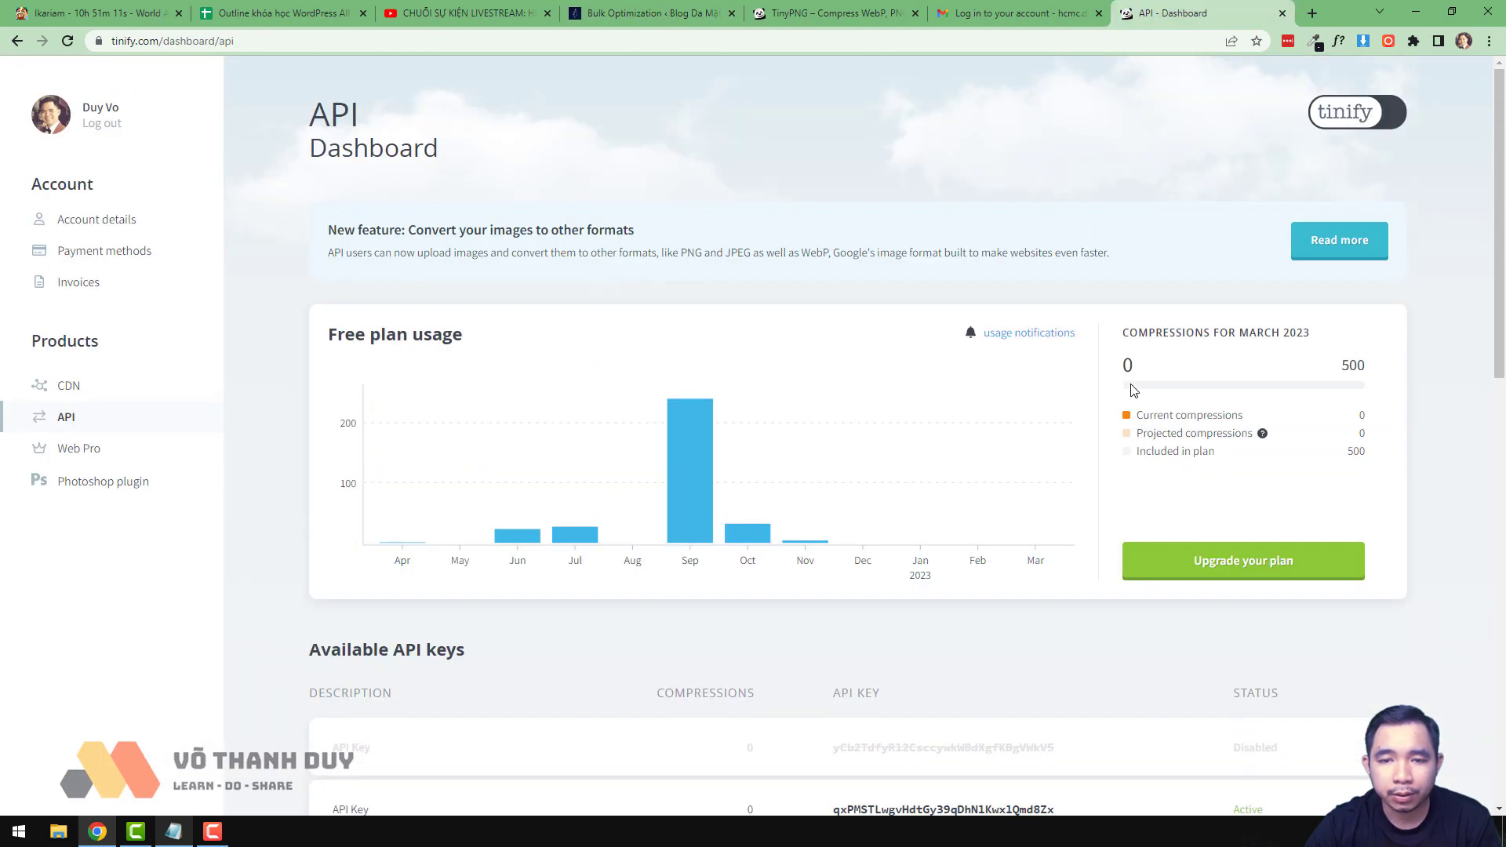
pyautogui.click(1283, 13)
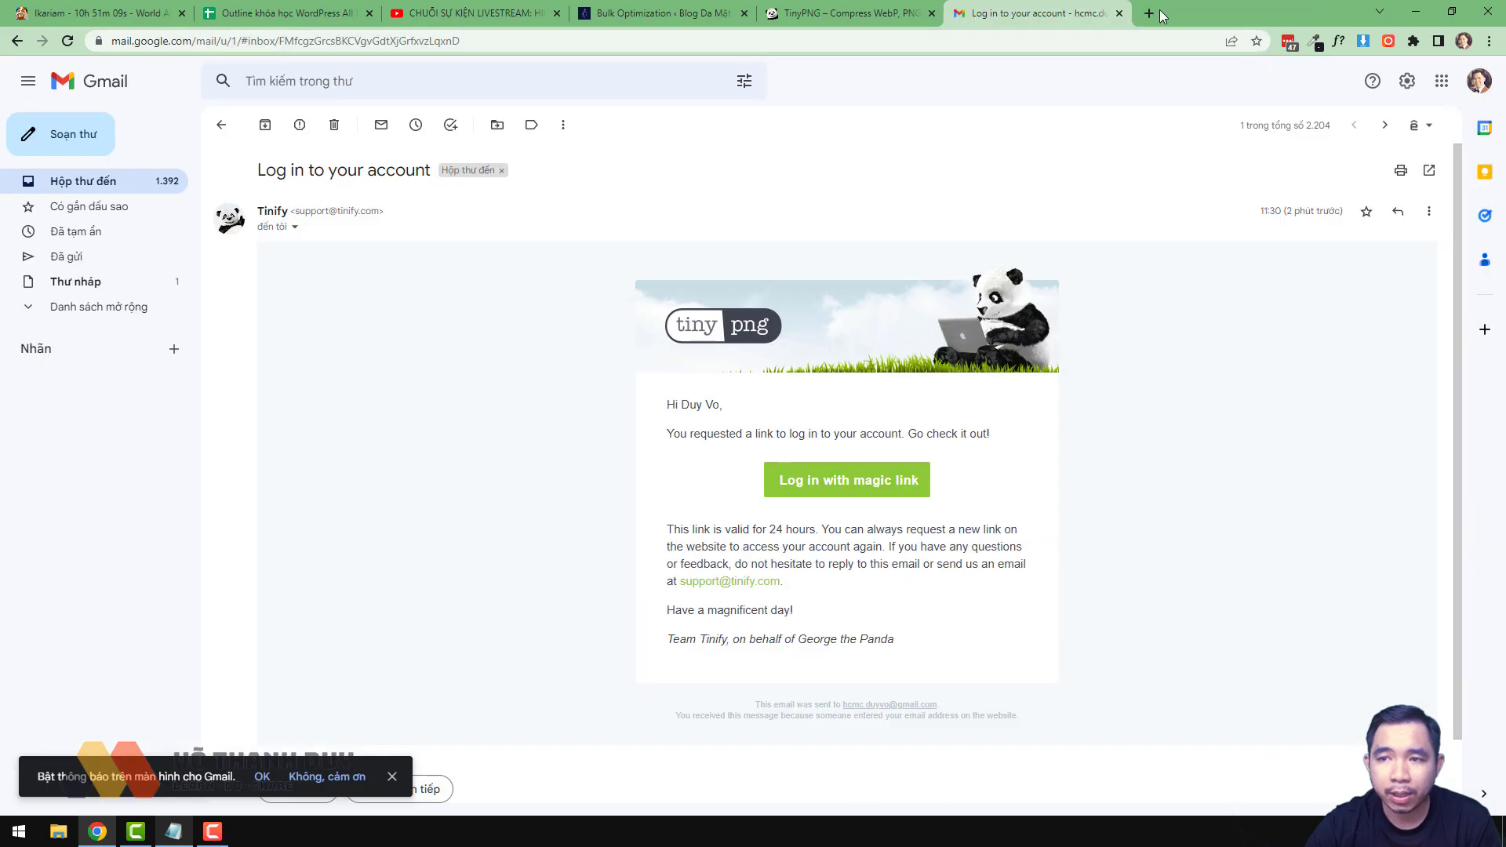
pyautogui.click(1119, 12)
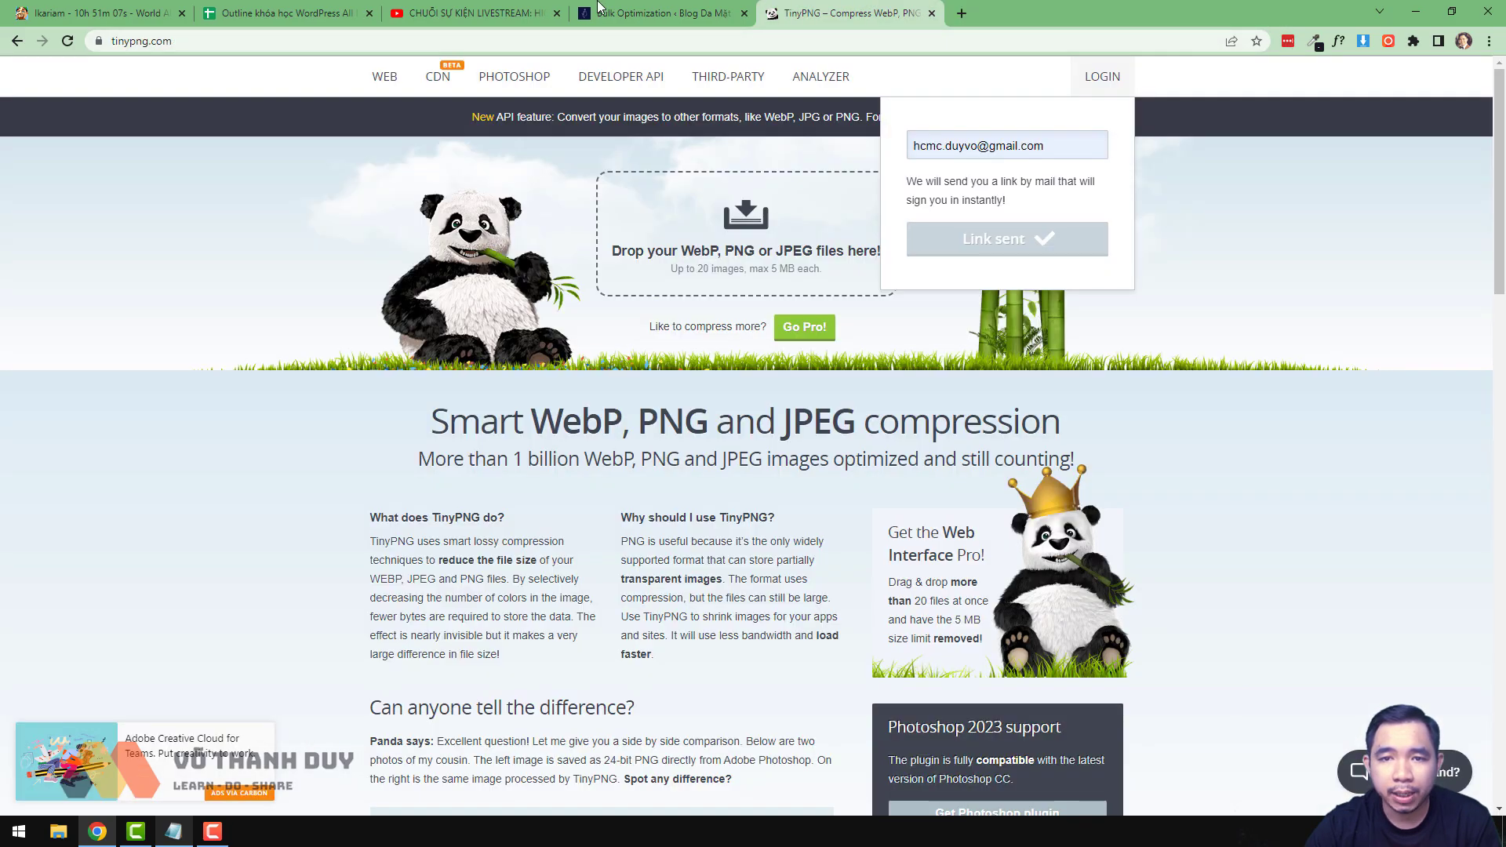
pyautogui.click(600, 9)
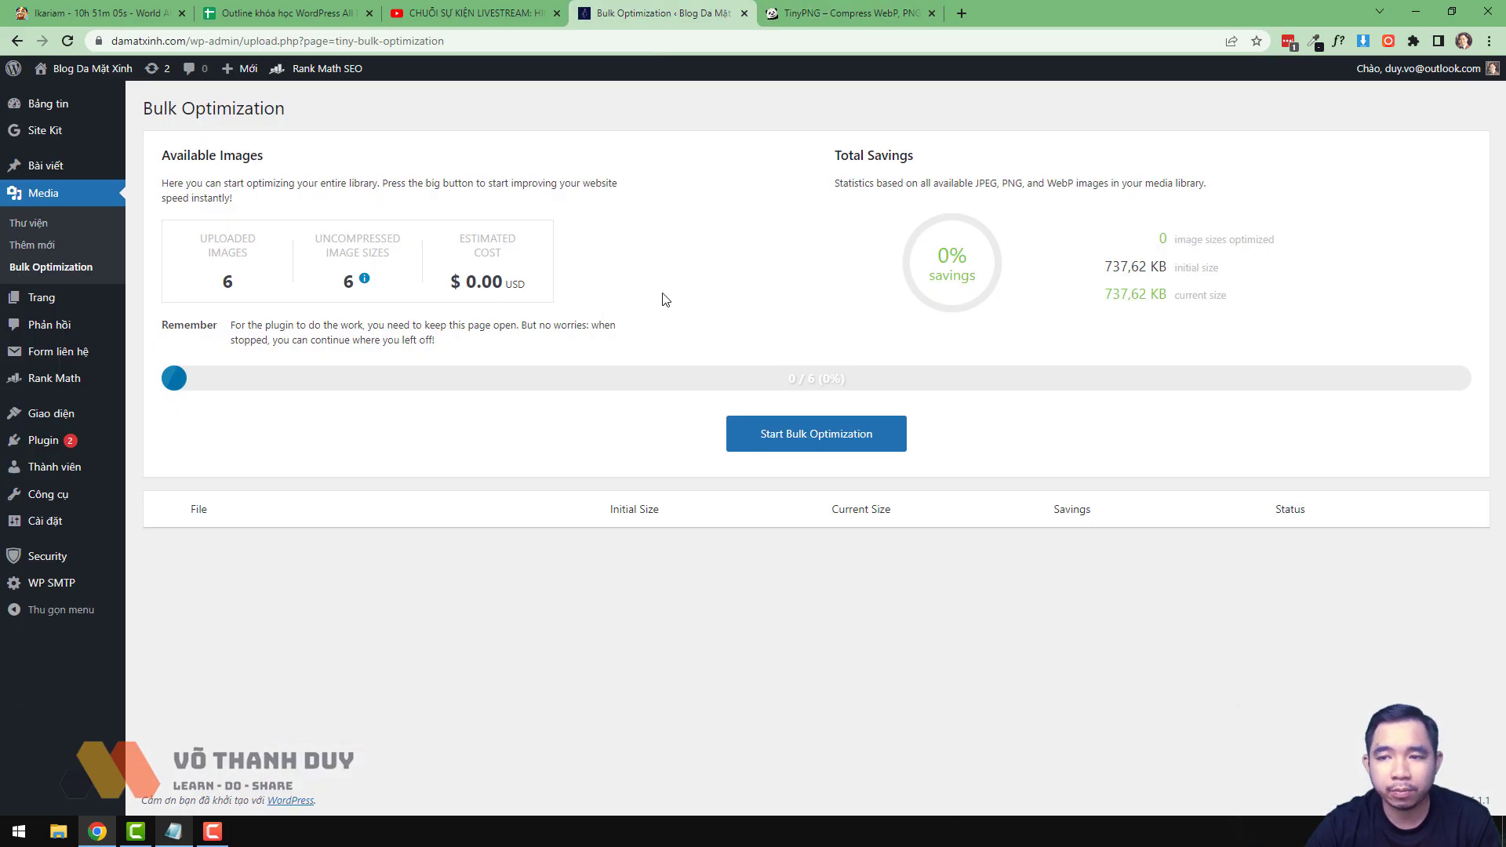